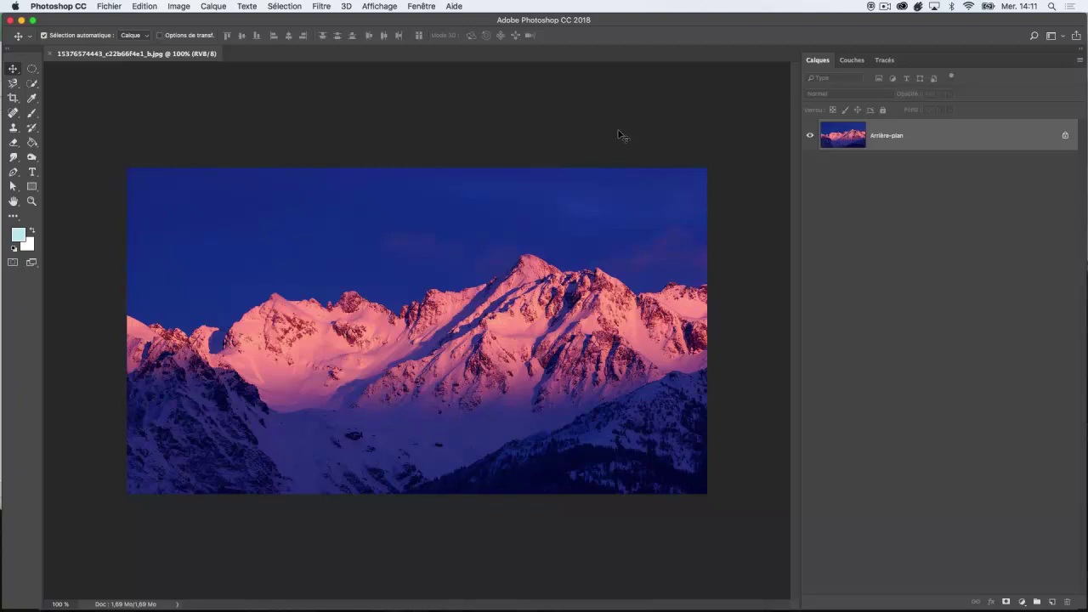
Step: Display the floating Couleur panel, place it over the canvas and enlarge it
click(422, 6)
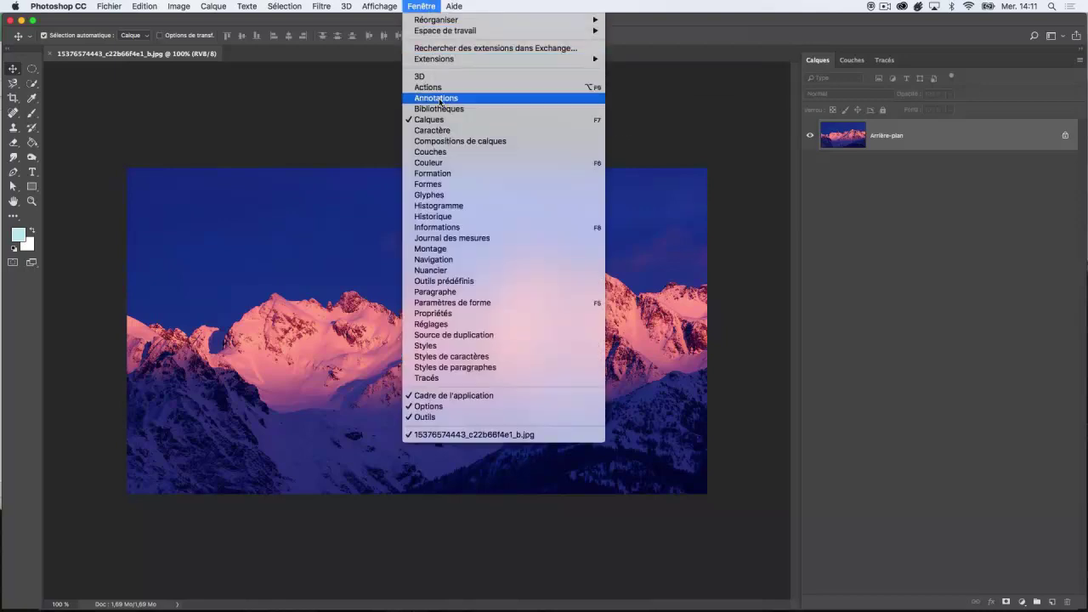
click(444, 162)
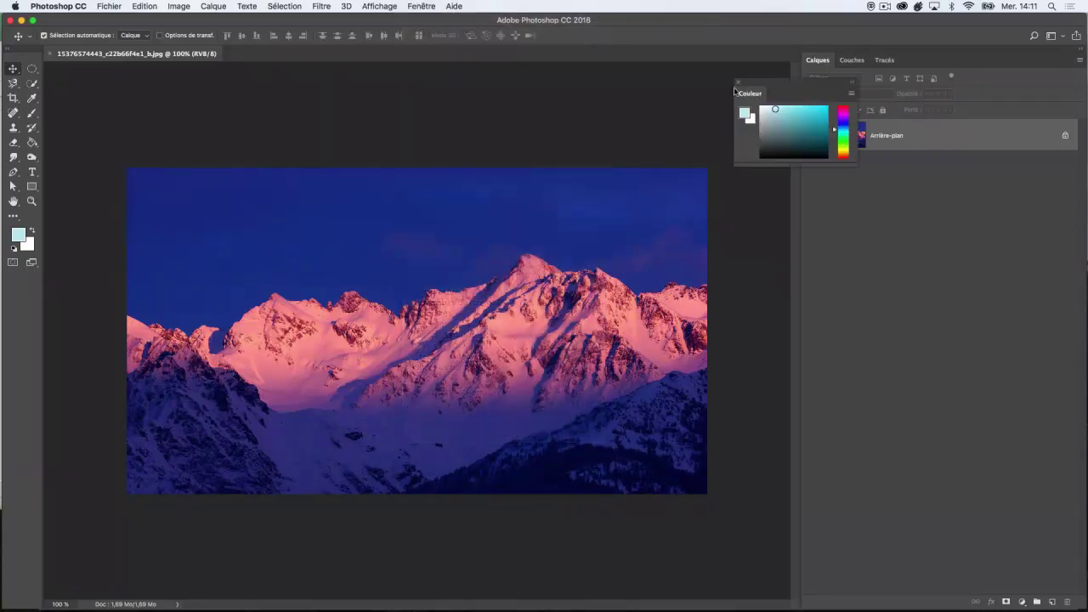
drag(753, 83, 445, 89)
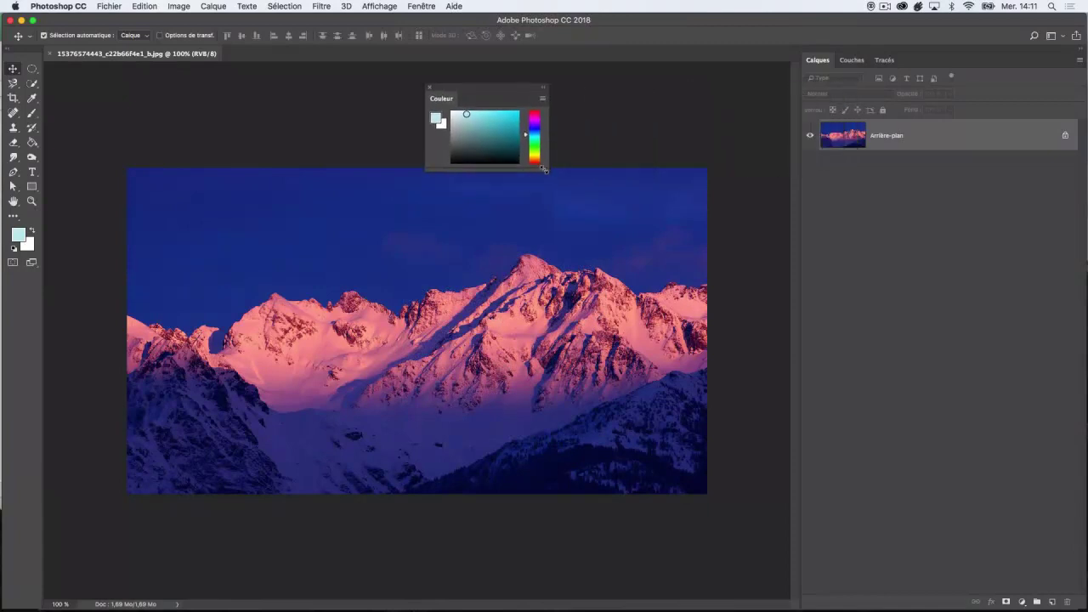
drag(544, 170, 749, 416)
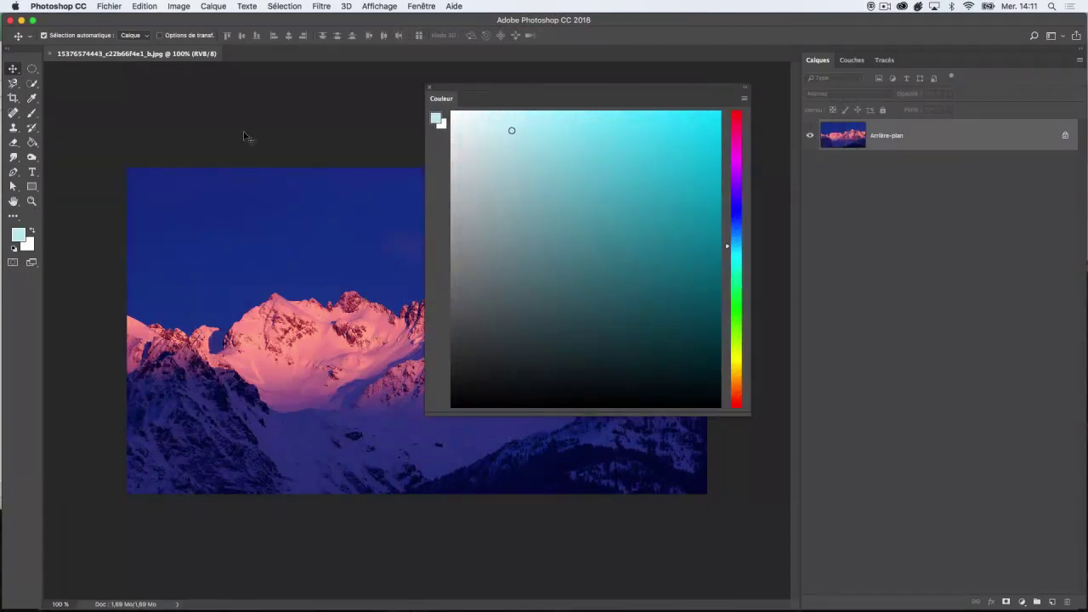
Step: Open the foreground colour picker, move it clear of the Couleur panel, and close that panel
click(18, 236)
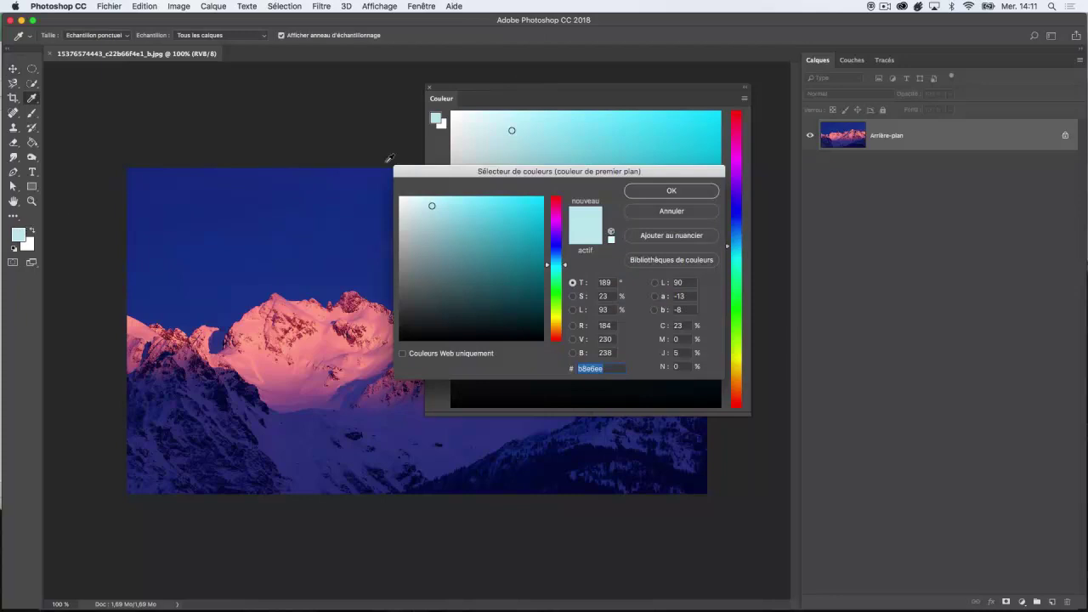
drag(479, 173, 264, 79)
click(430, 89)
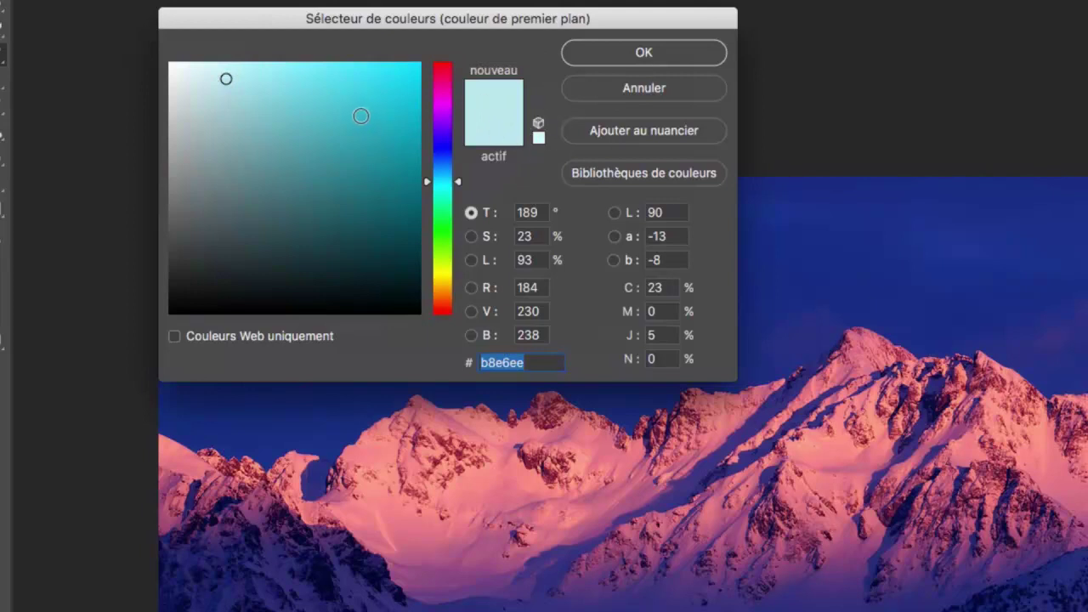
Step: Choose light blues #60e1f8 and #7be1ff in the colour picker, replacing each with its nearest printable colour
drag(361, 116, 323, 69)
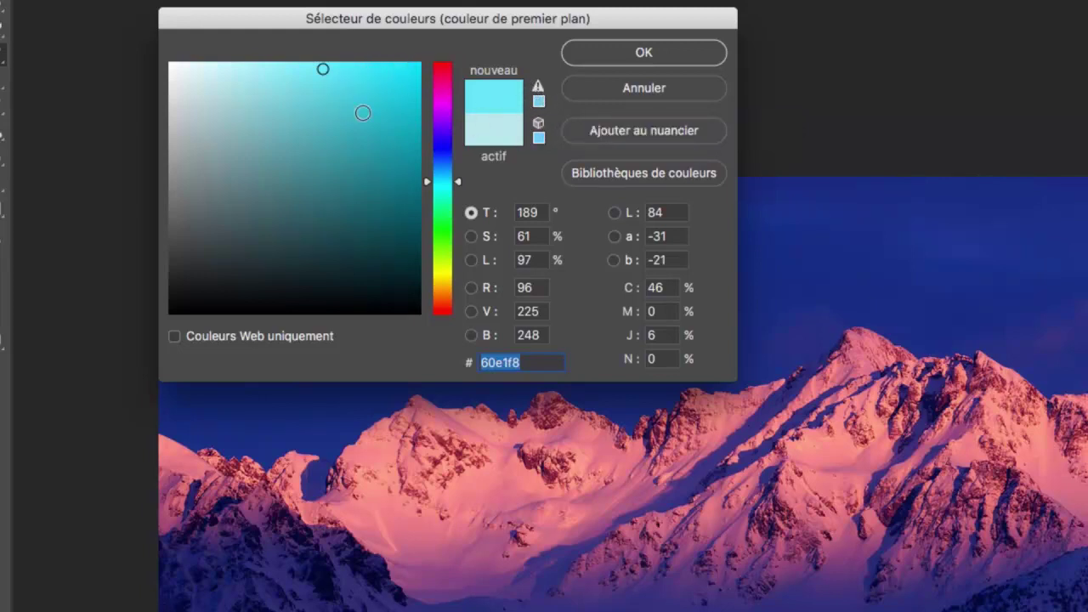
click(539, 101)
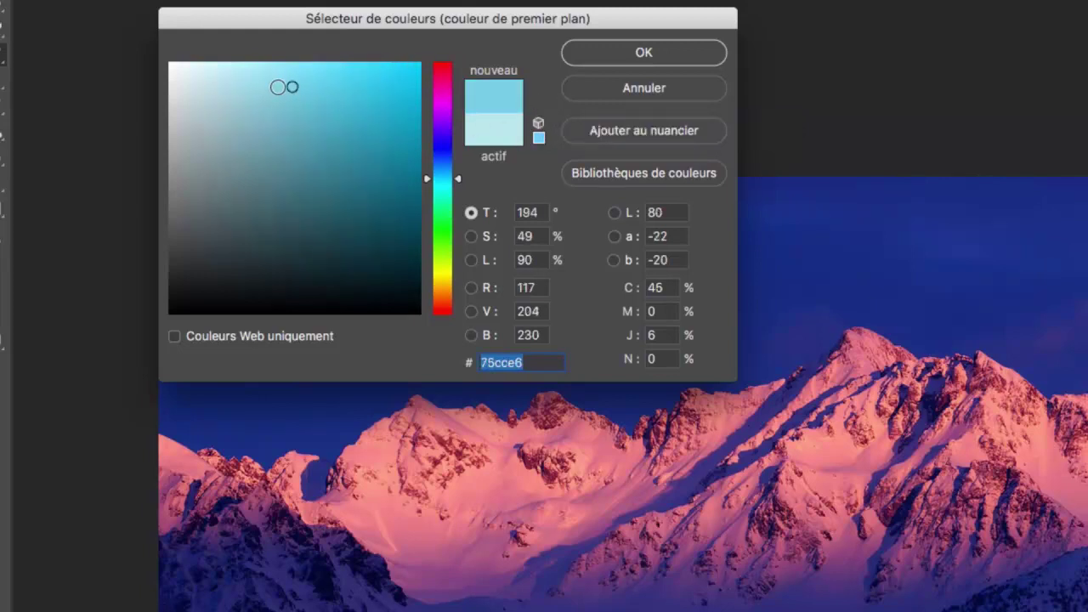
mouse_move(355, 73)
mouse_down()
mouse_move(328, 60)
mouse_move(259, 59)
mouse_move(428, 53)
mouse_move(235, 51)
mouse_move(243, 83)
mouse_move(299, 59)
mouse_up()
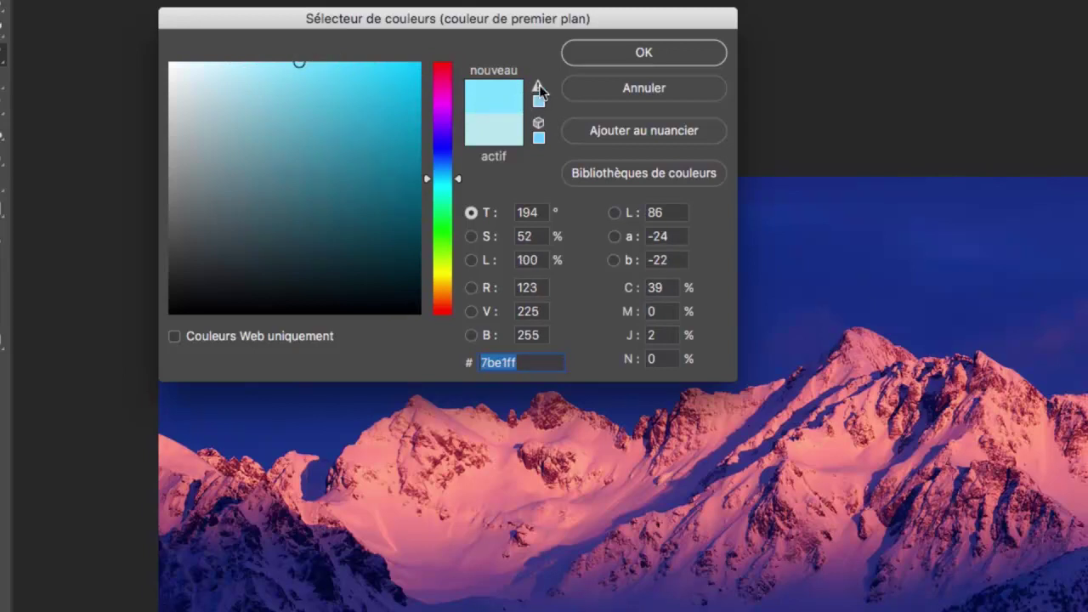
drag(527, 22, 717, 125)
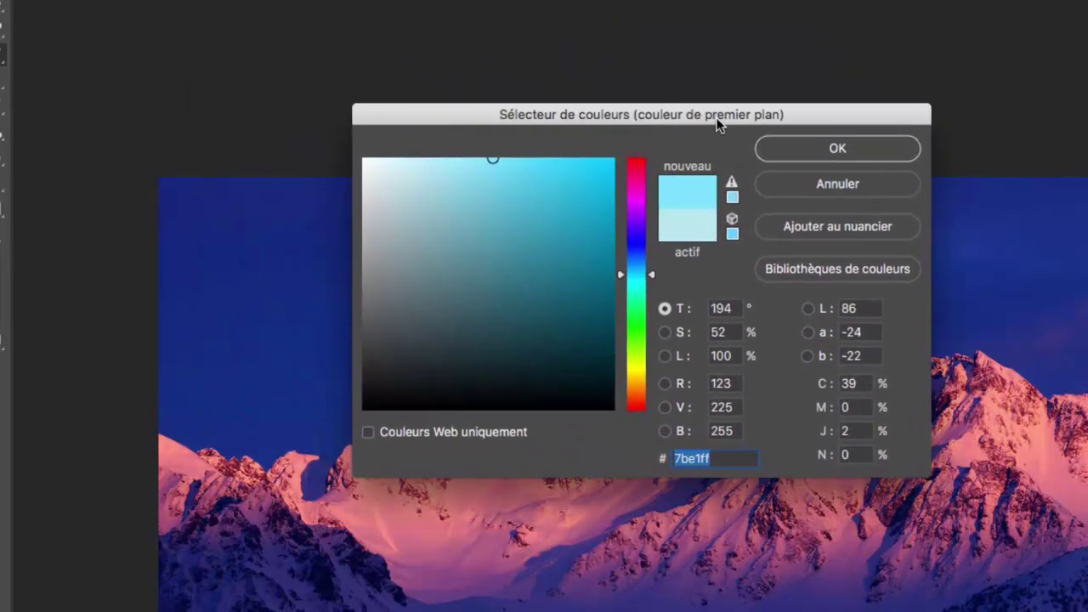
click(734, 197)
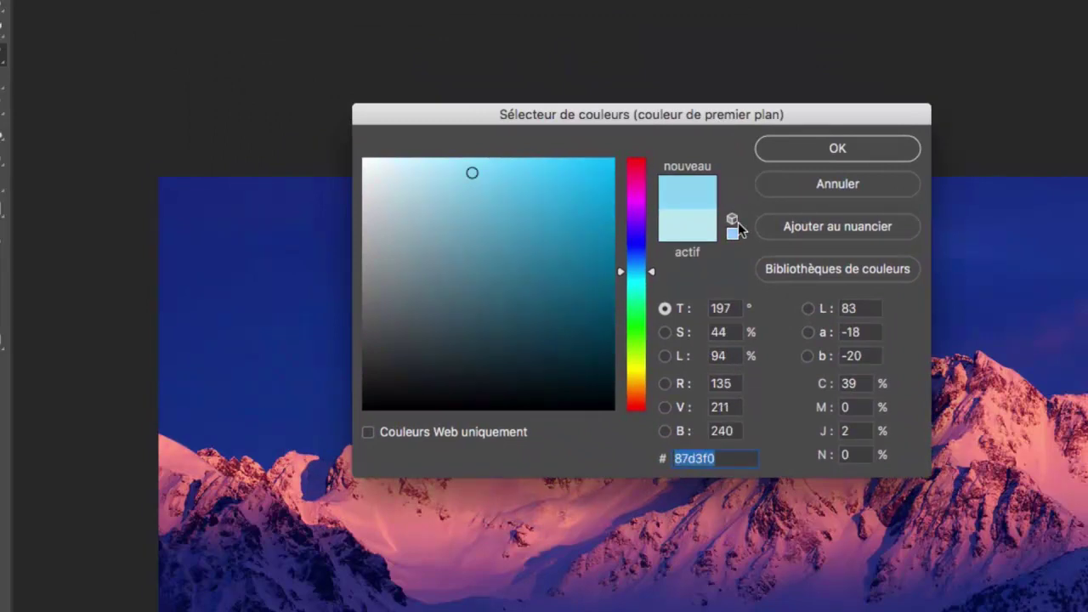
Step: Try darker blues, shift the hue to 308° and choose magenta #df3dca
click(552, 214)
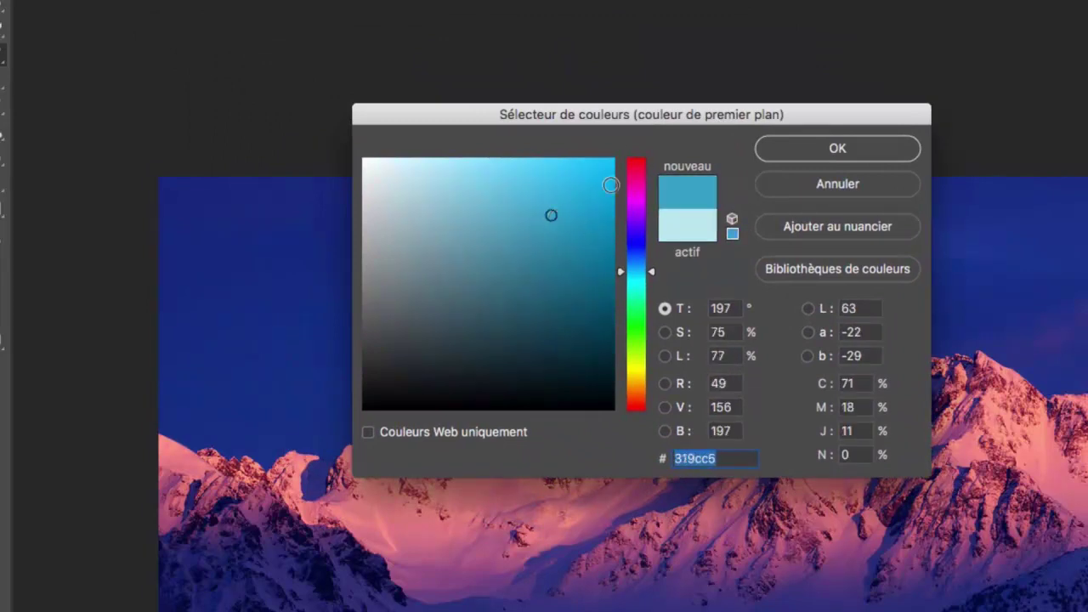
click(594, 168)
click(481, 265)
mouse_move(617, 271)
mouse_down()
mouse_move(622, 181)
mouse_move(623, 394)
mouse_move(620, 195)
mouse_up()
click(545, 189)
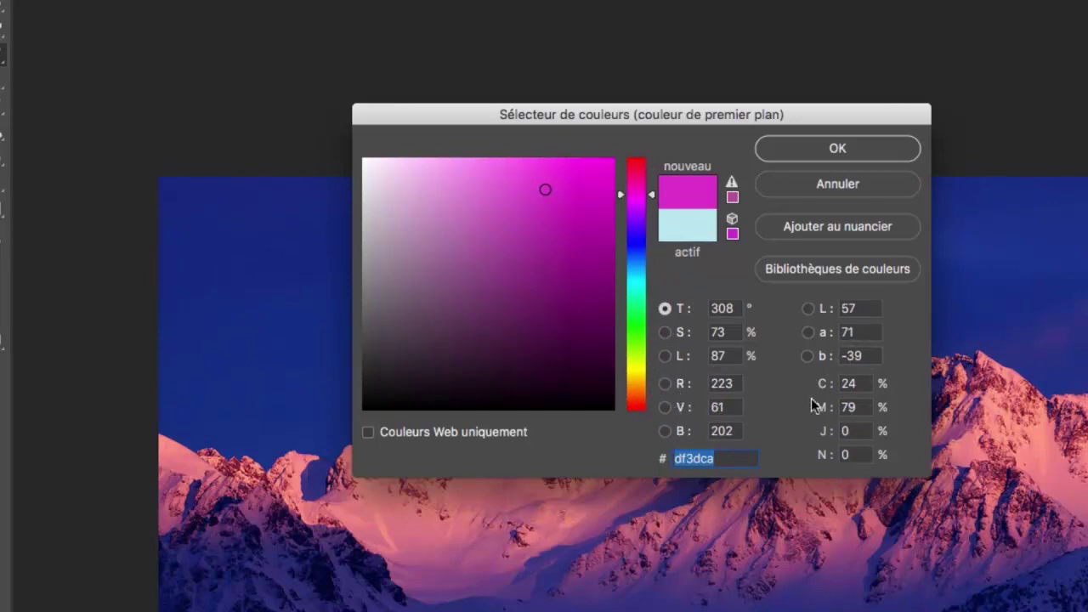
Step: Examine the hexadecimal code and the C, M, J and N percentages of the chosen magenta
double_click(723, 460)
click(861, 380)
click(861, 407)
click(850, 431)
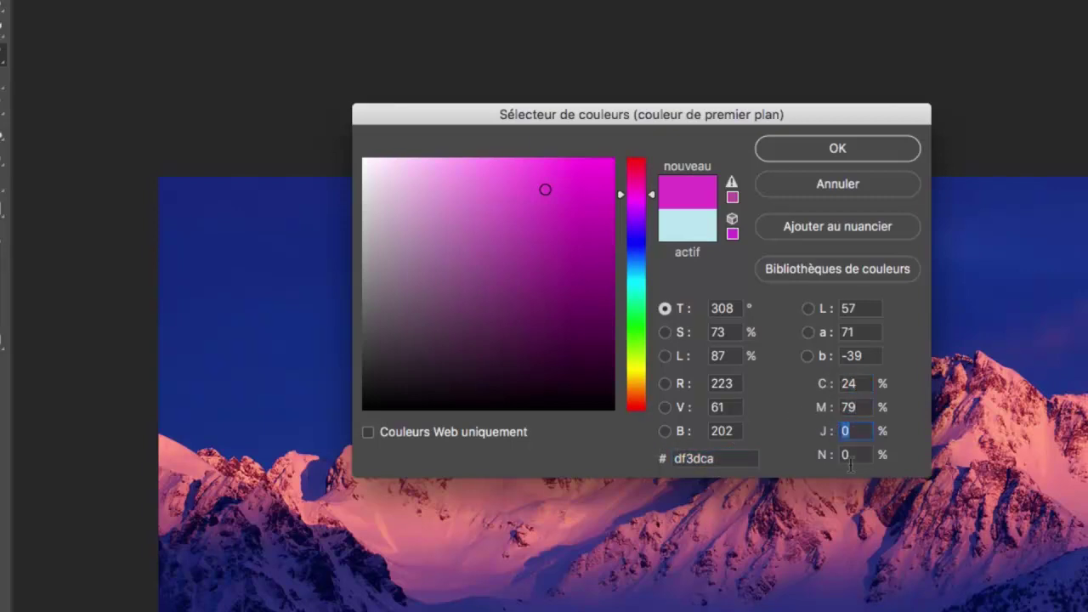
click(847, 456)
click(864, 384)
click(861, 407)
click(852, 431)
click(848, 455)
Step: Try lighter and darker shades of the magenta hue, from bright #eb1fd1 to dark purple #6a2962
click(581, 178)
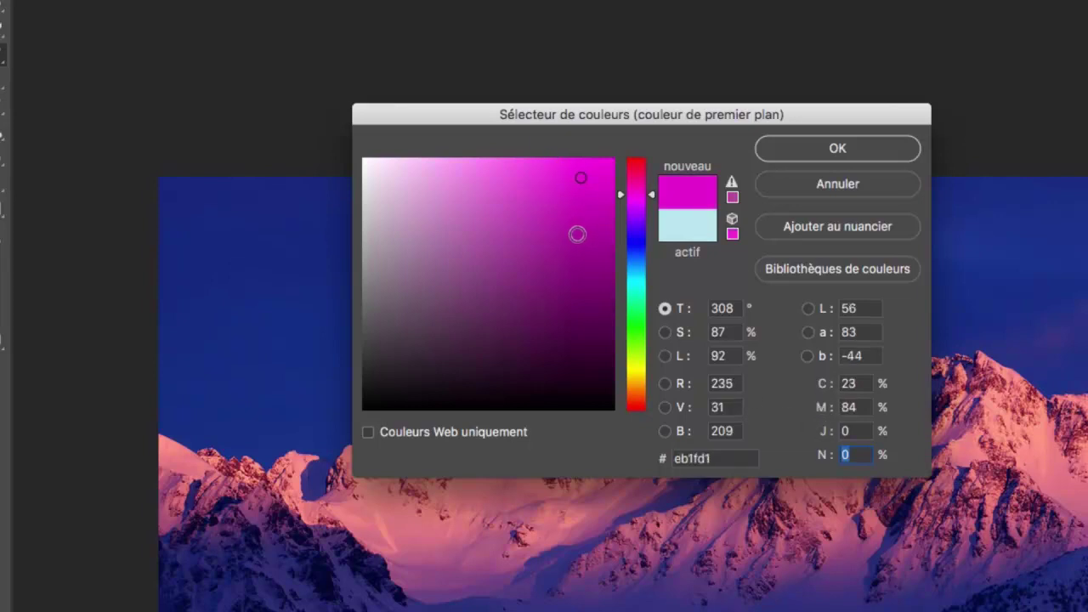
click(577, 237)
click(554, 253)
click(526, 221)
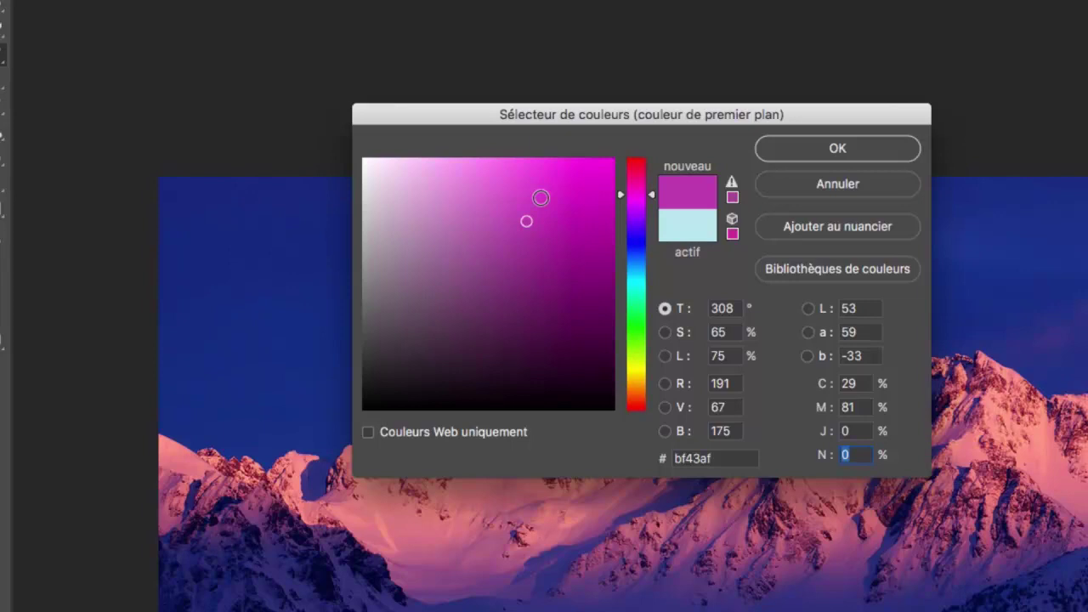
click(549, 280)
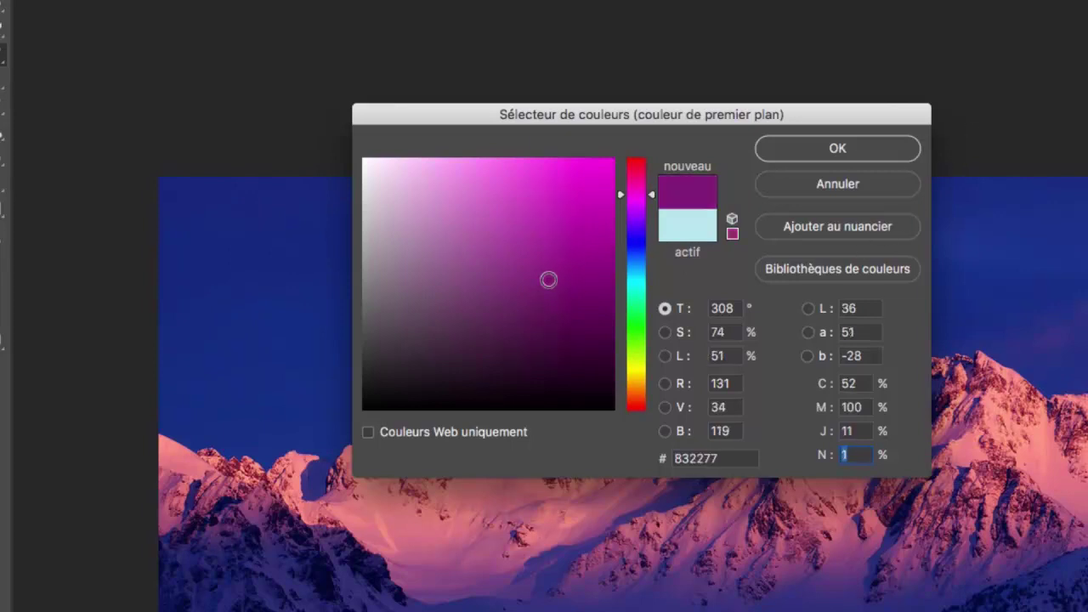
mouse_move(521, 199)
mouse_down()
mouse_move(452, 250)
mouse_move(502, 312)
mouse_move(554, 218)
mouse_move(579, 264)
mouse_move(530, 289)
mouse_move(519, 236)
mouse_up()
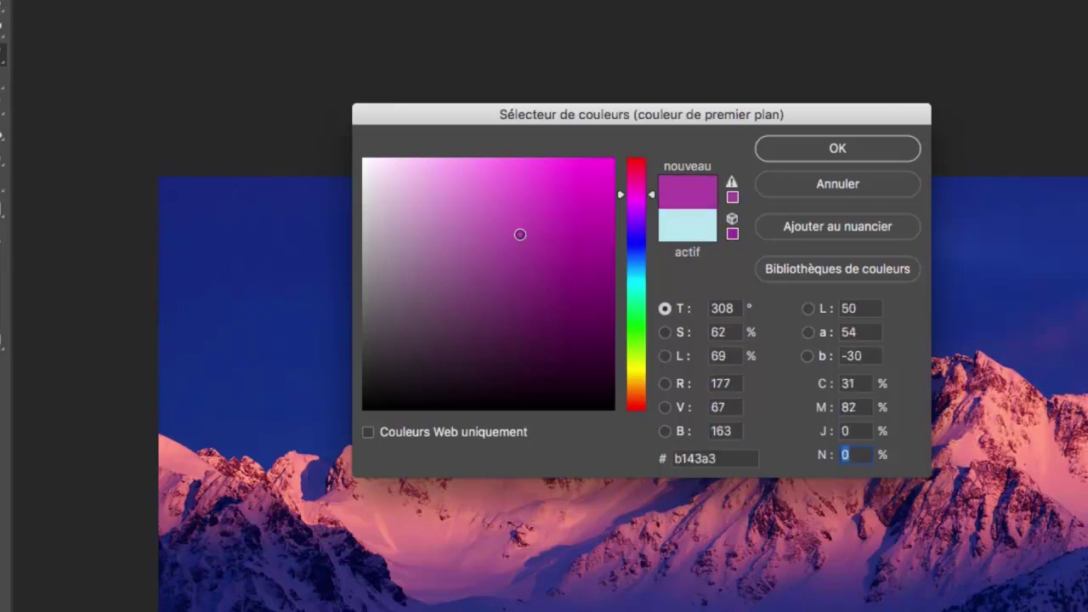
click(571, 194)
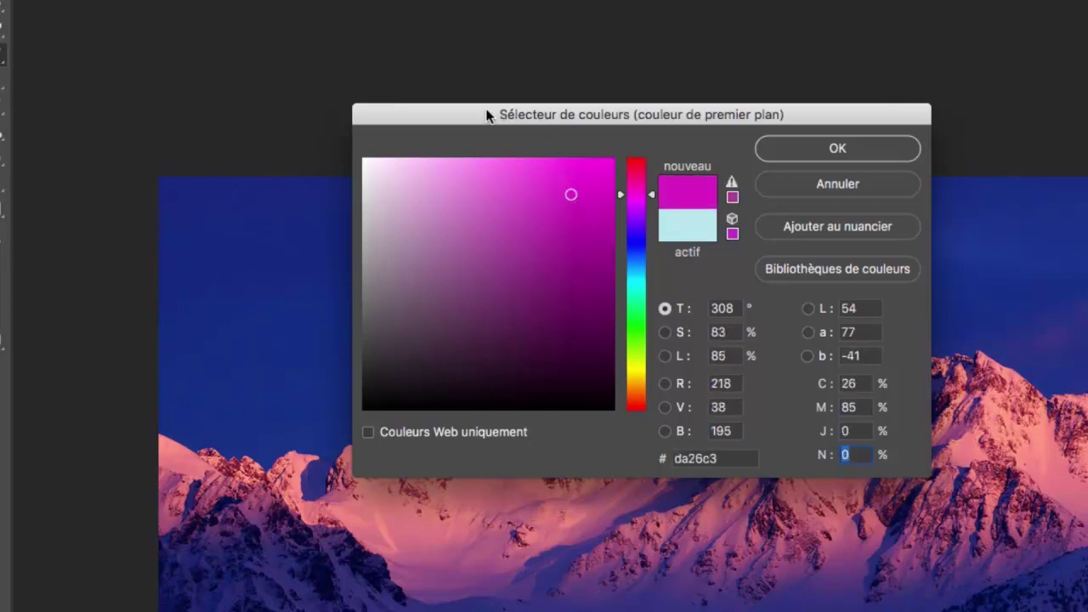
drag(488, 111, 507, 93)
click(584, 230)
click(535, 286)
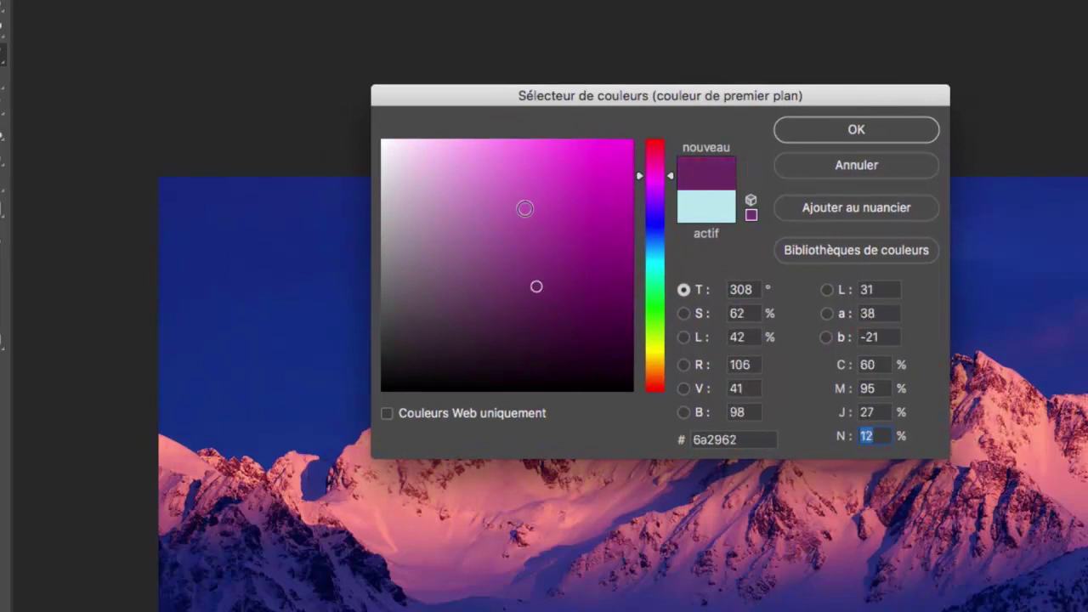
click(575, 194)
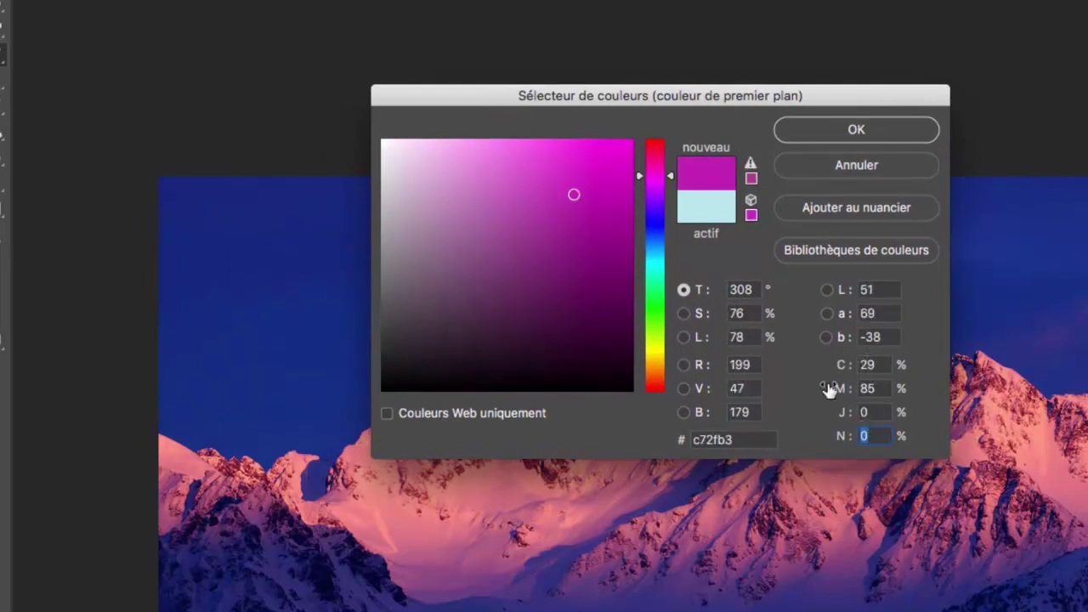
Step: Choose magenta #e23dcd, replace it with its nearest printable colour, and accept it as the foreground colour
mouse_move(576, 260)
mouse_down()
mouse_move(519, 224)
mouse_move(565, 167)
mouse_up()
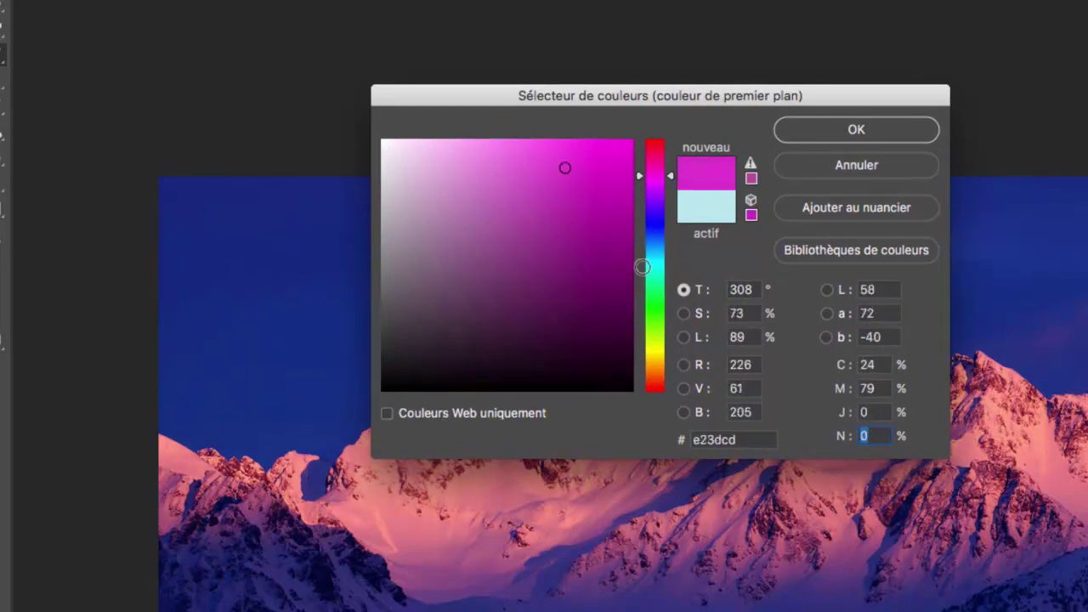
click(749, 176)
click(840, 132)
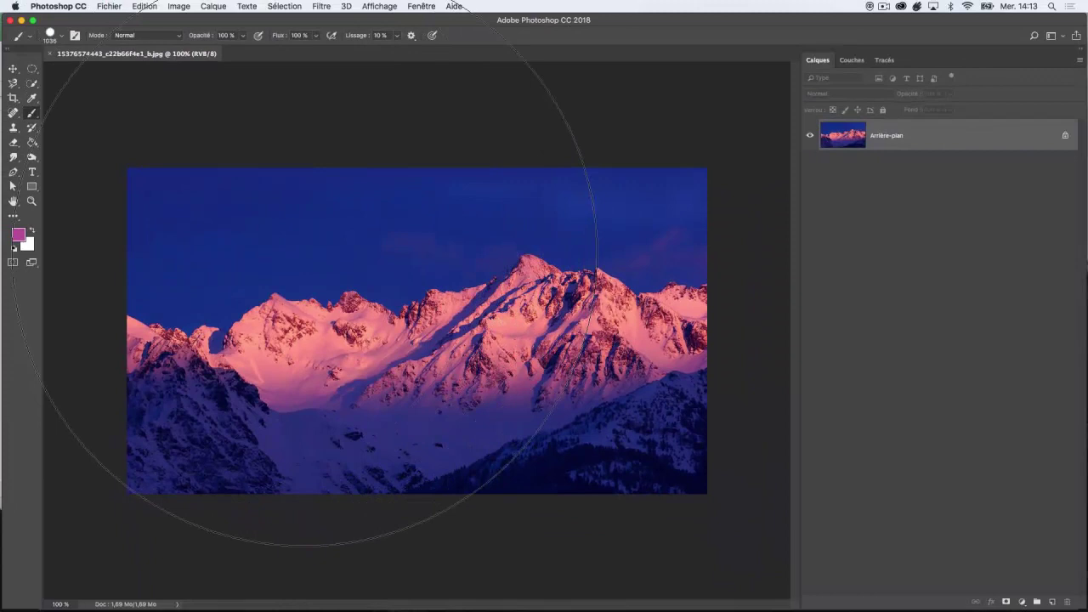
Step: Try a brush stroke across the middle of the photo and undo it
mouse_move(306, 255)
mouse_down()
mouse_move(104, 246)
mouse_move(425, 235)
mouse_move(518, 253)
mouse_up()
key(super+z)
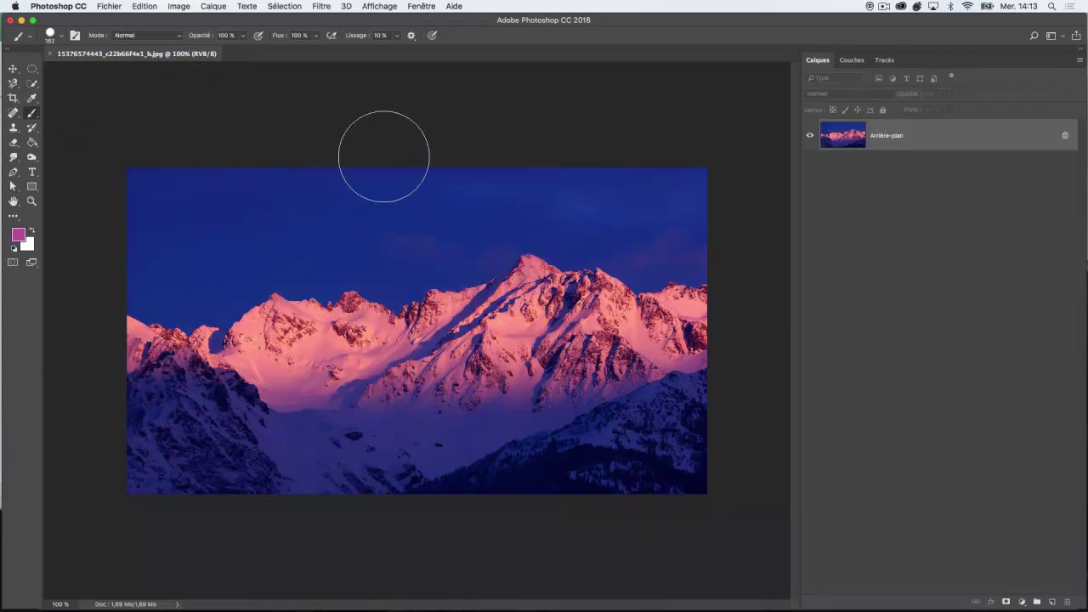
Step: Display the Nuancier panel over the photo and browse through its colour swatches
click(423, 7)
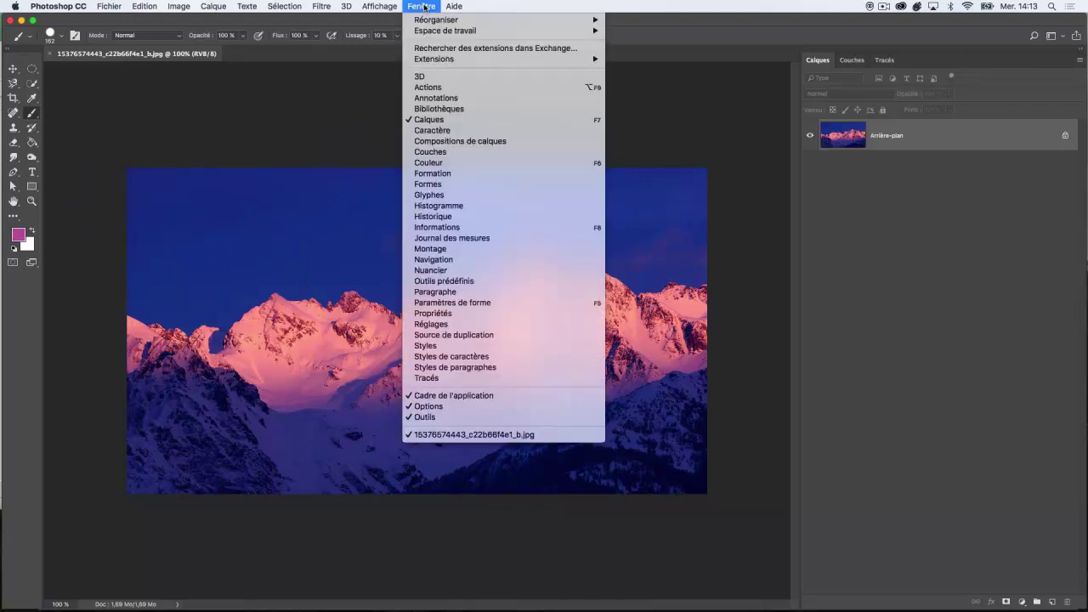
click(474, 270)
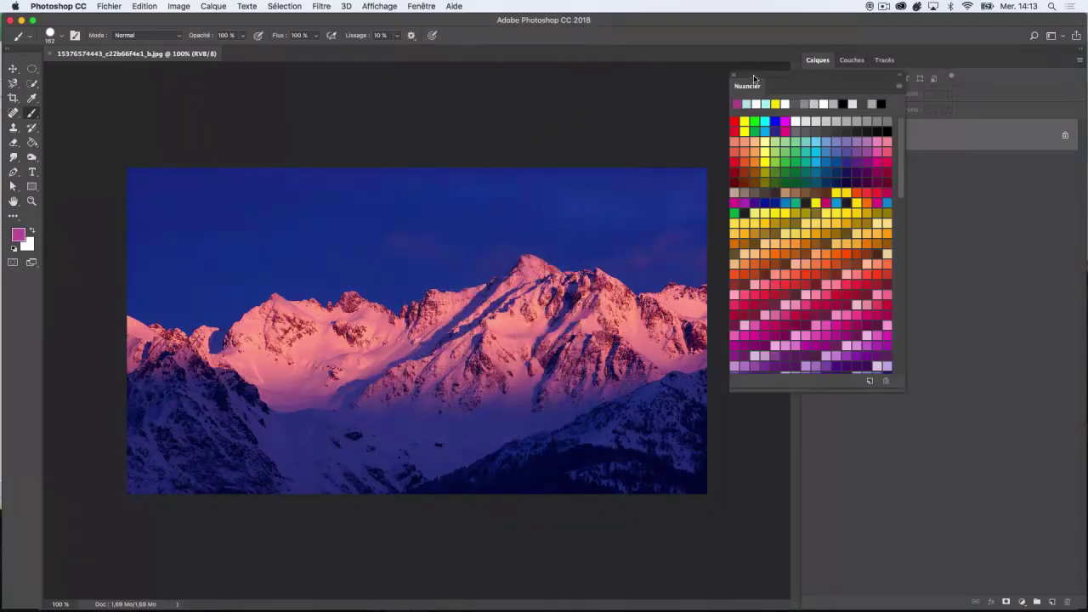
drag(753, 79, 475, 95)
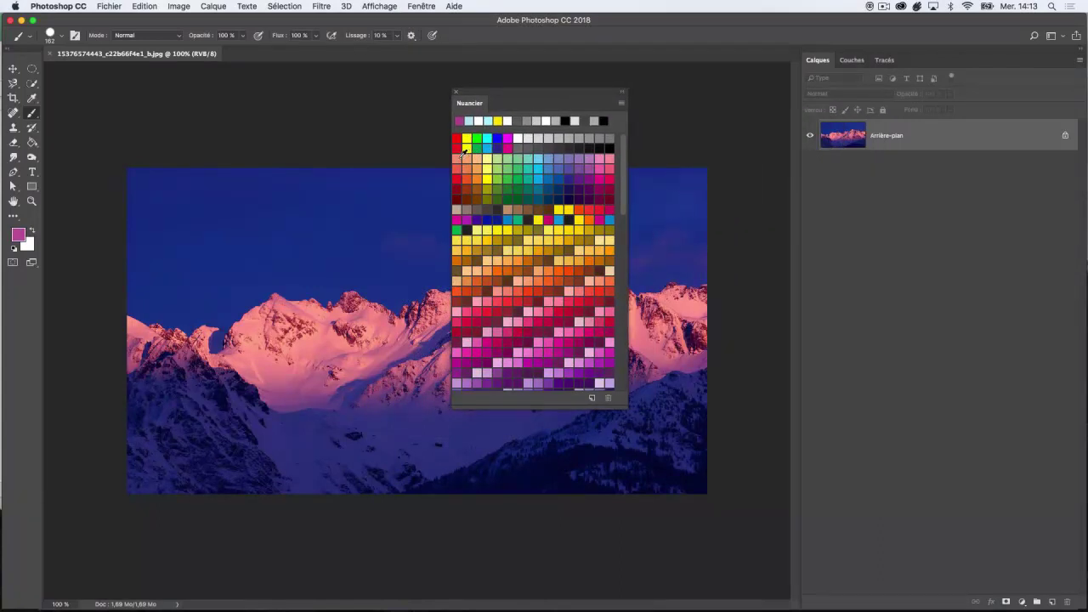
scroll(619, 213, down, 10)
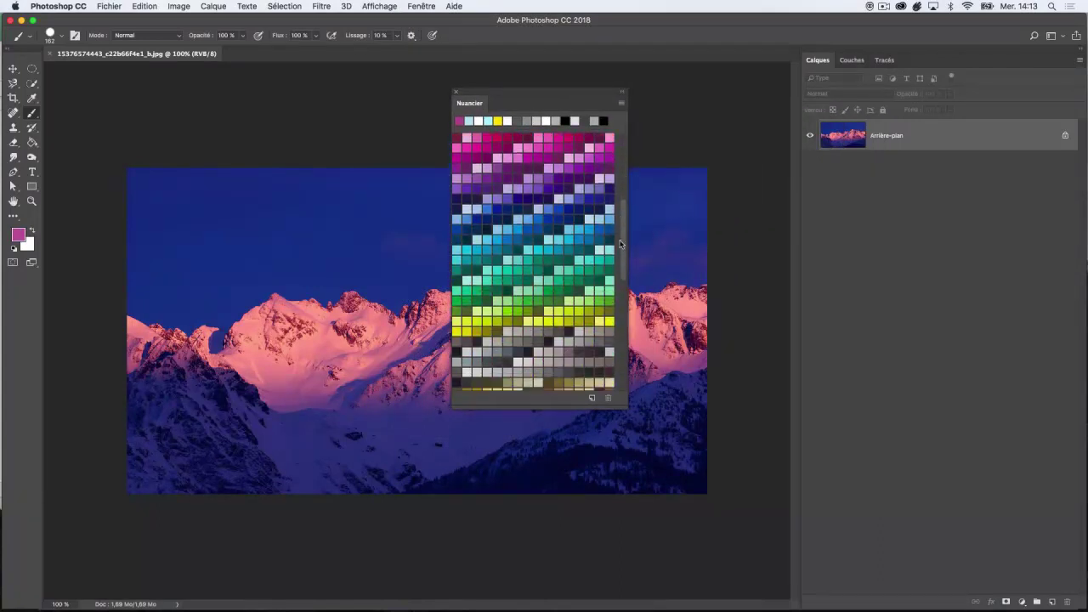
scroll(613, 247, up, 10)
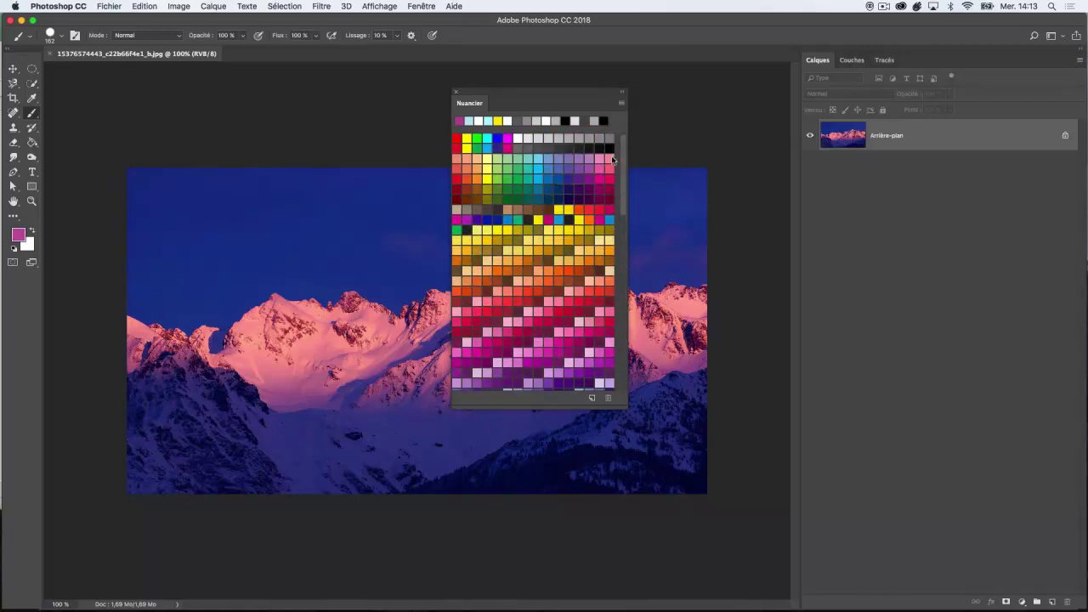
drag(540, 101, 585, 102)
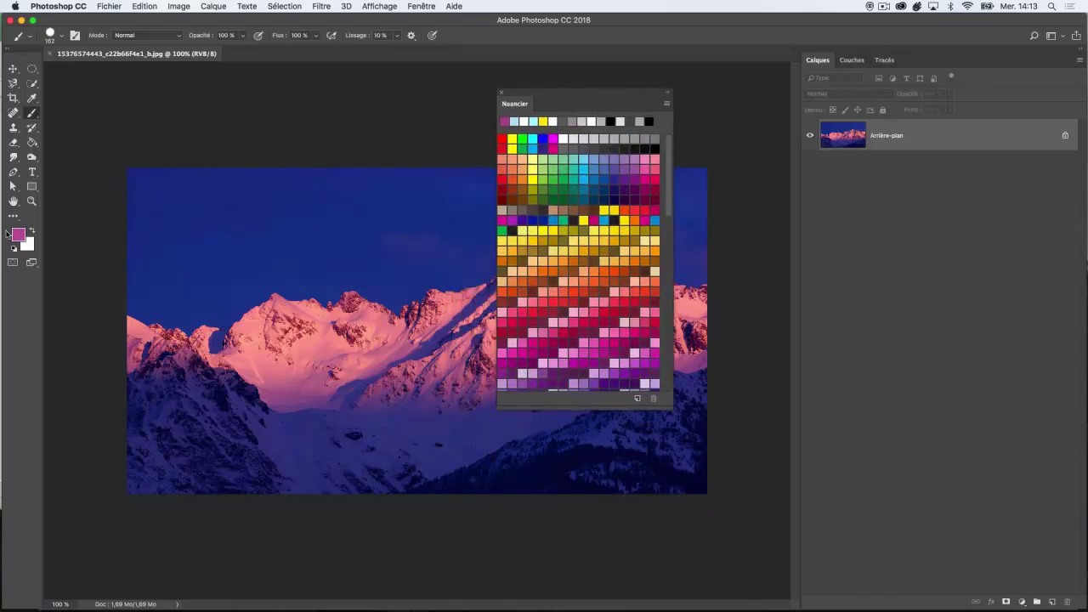
Step: Reset the swatches in the Nuancier panel to the default set, replacing the current ones
click(667, 106)
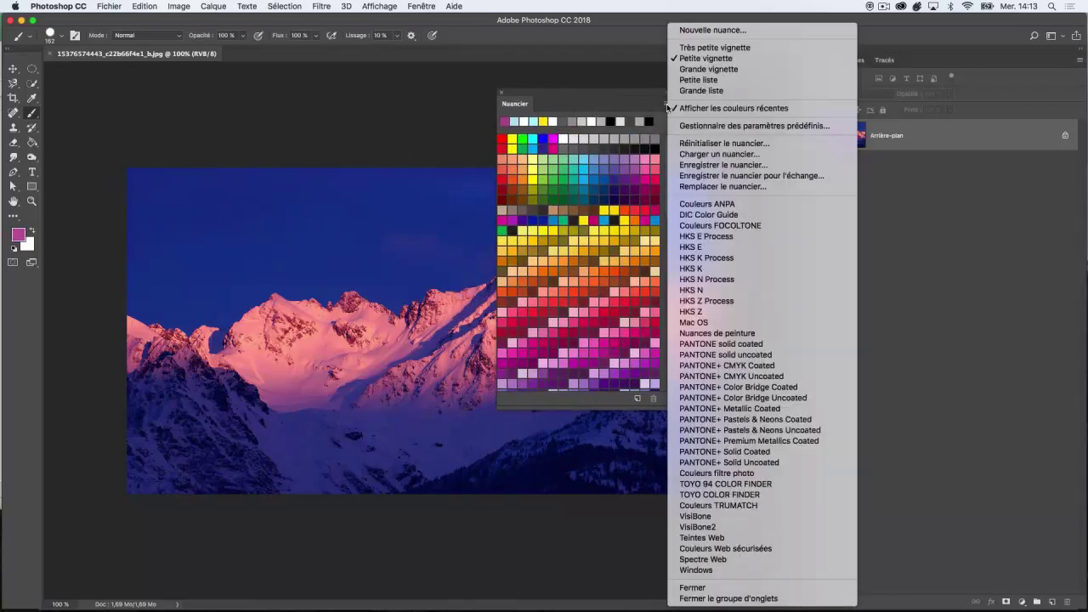
click(693, 145)
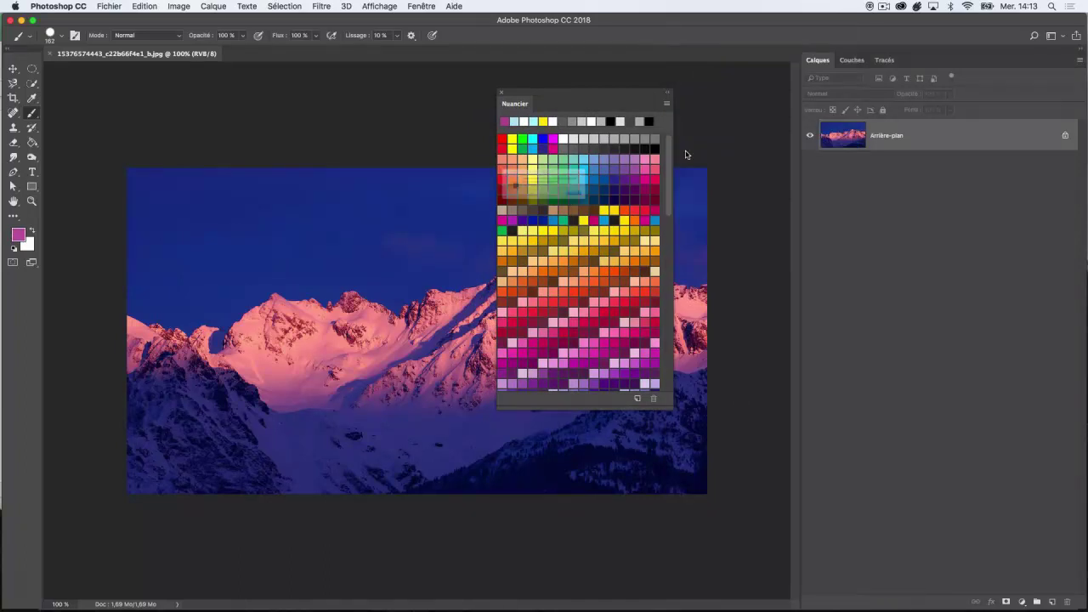
click(627, 209)
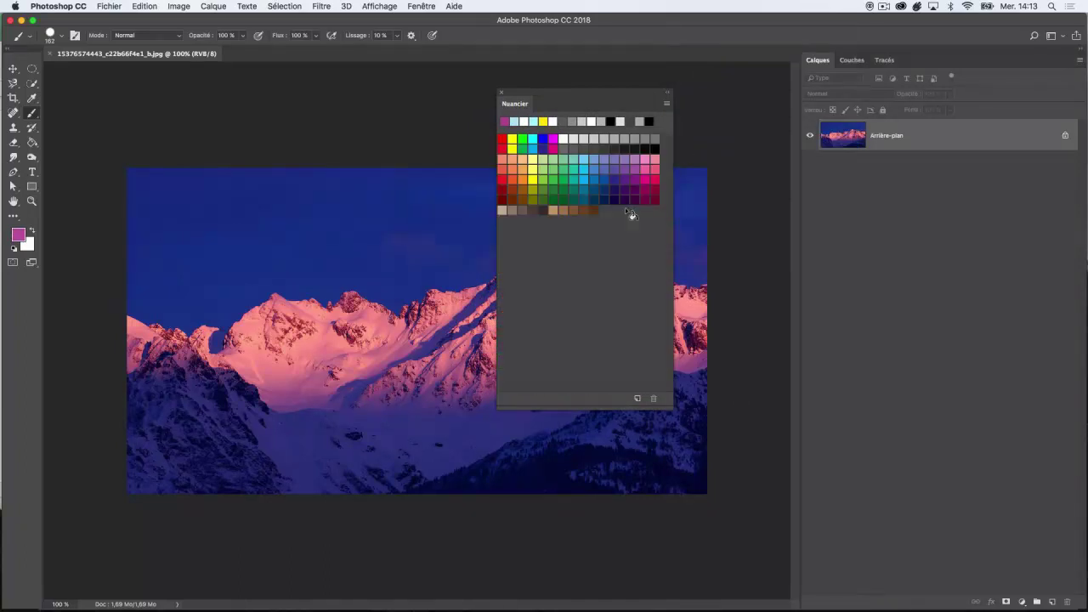
Step: Set the foreground colour to C 50, M 50, J 90, N 0 in the colour picker and accept it
click(18, 238)
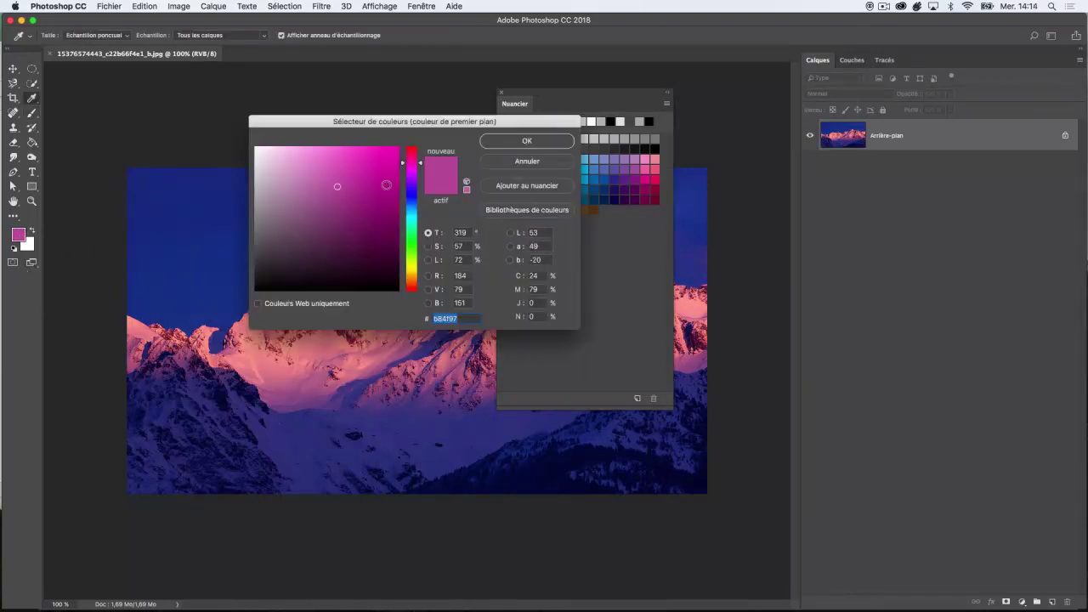
mouse_move(358, 198)
mouse_down()
mouse_move(327, 194)
mouse_move(333, 210)
mouse_up()
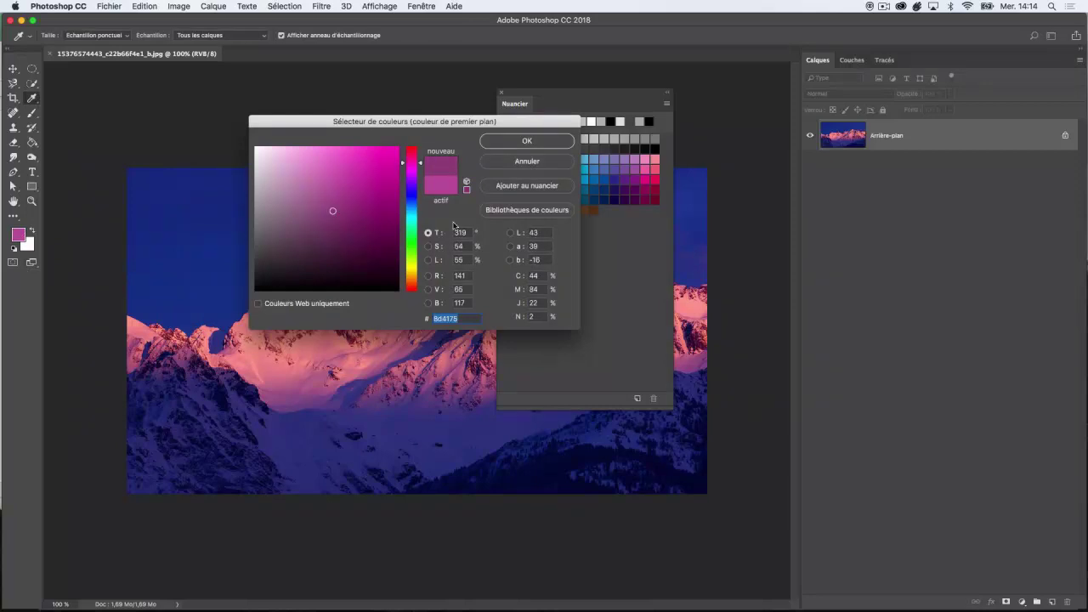
click(536, 276)
text(60)
key(Tab)
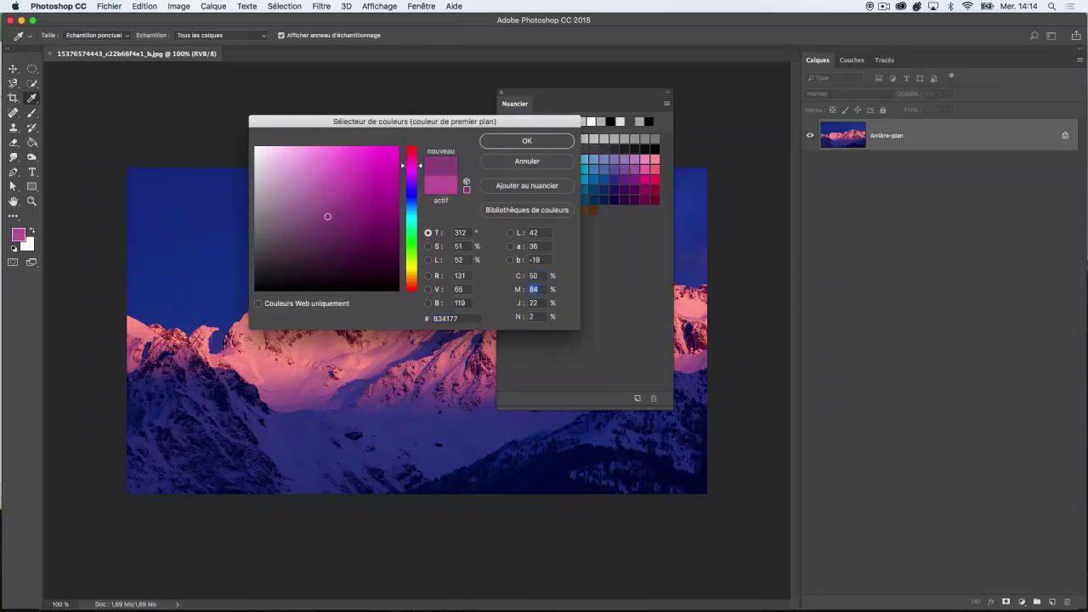
text(50)
text(90)
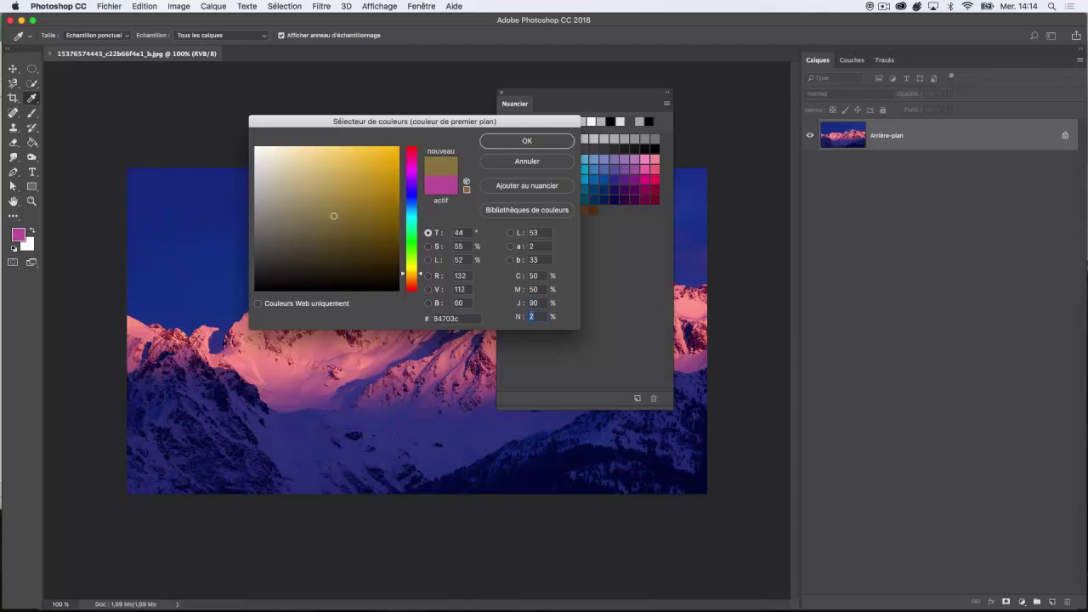
text(0)
click(511, 143)
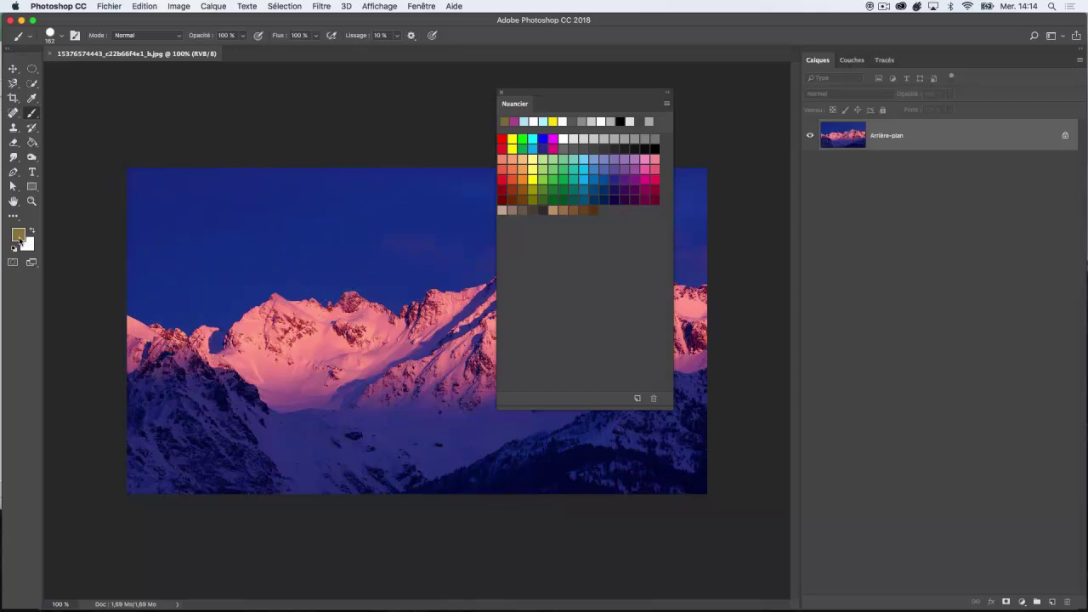
click(19, 237)
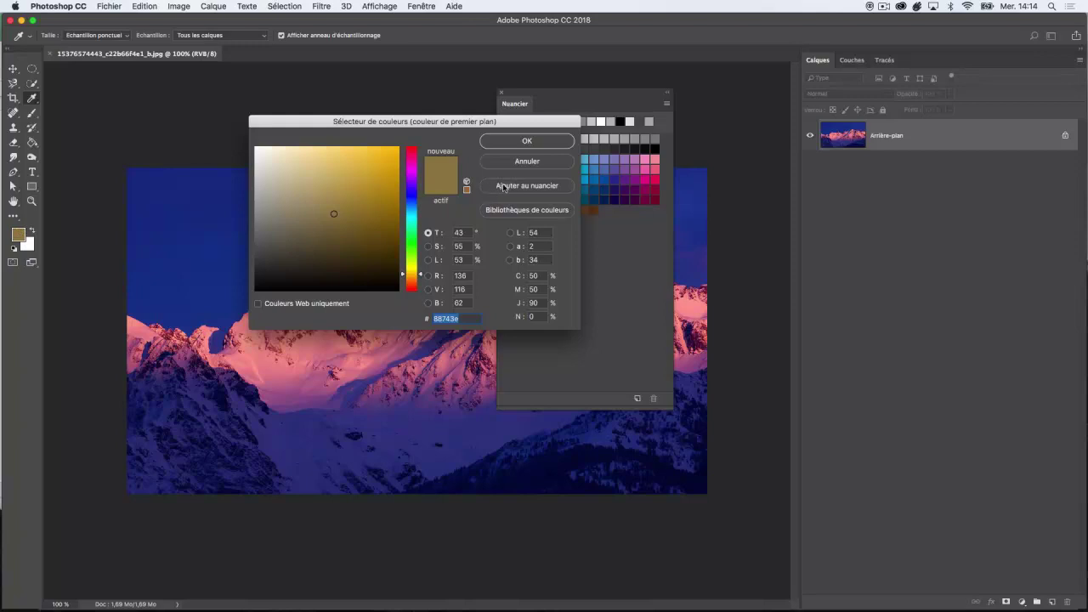
drag(551, 119, 422, 109)
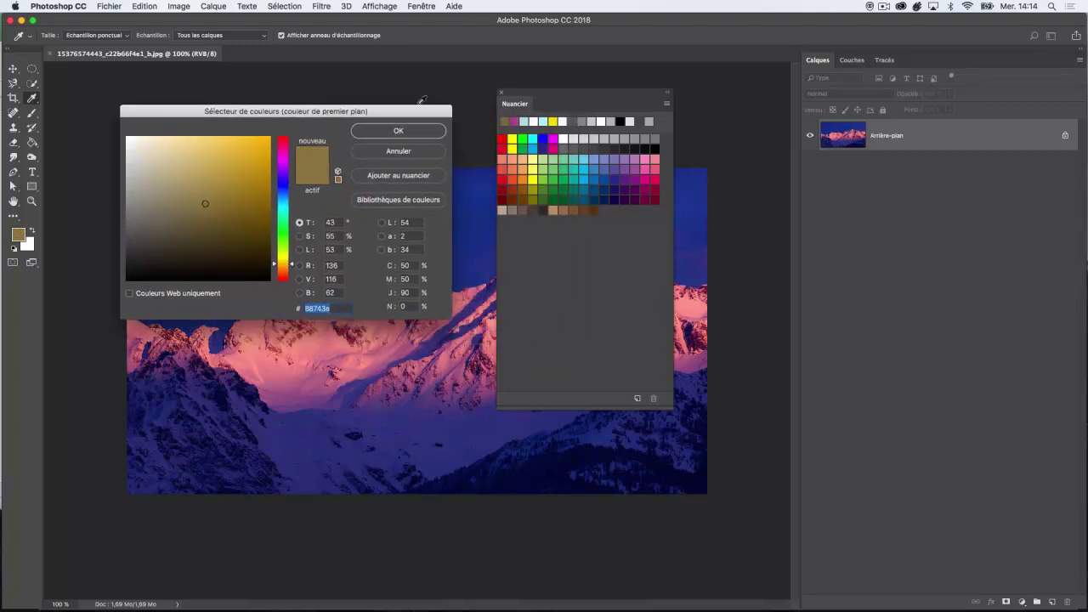
click(667, 105)
click(414, 152)
click(414, 152)
Step: Save the foreground colour as a new Nuancier swatch named "couleur fond logo" and close the Bibliothèques panel
click(667, 105)
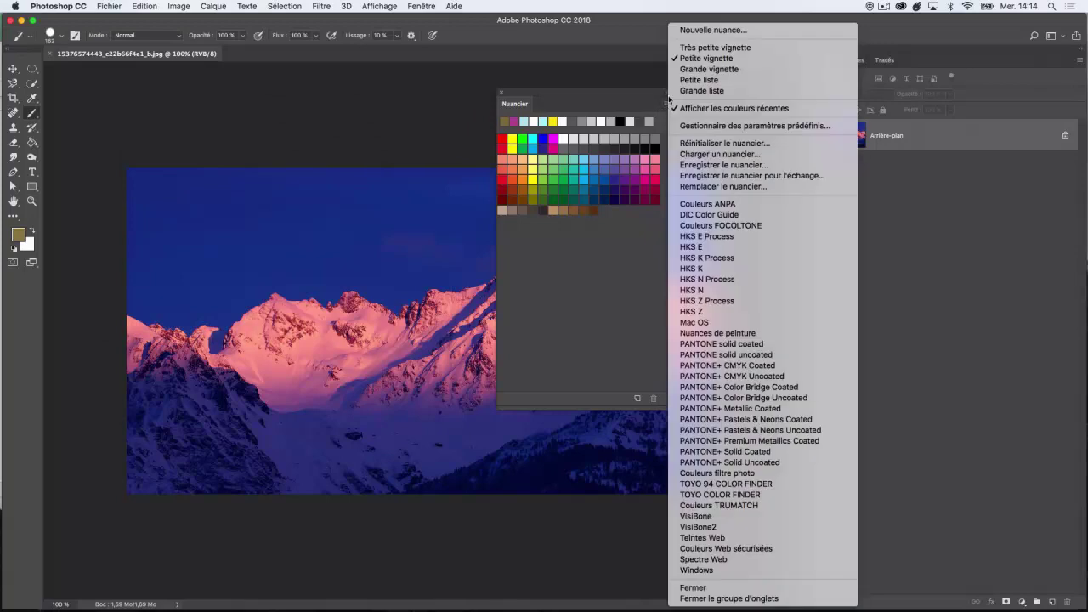
click(699, 31)
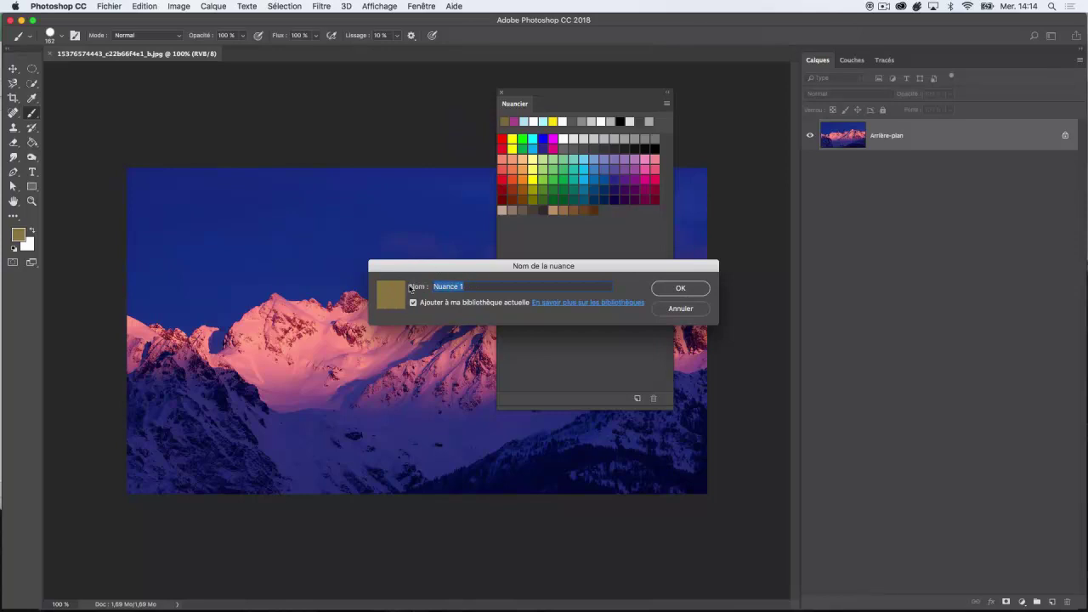
text(couleur fond logo)
click(681, 289)
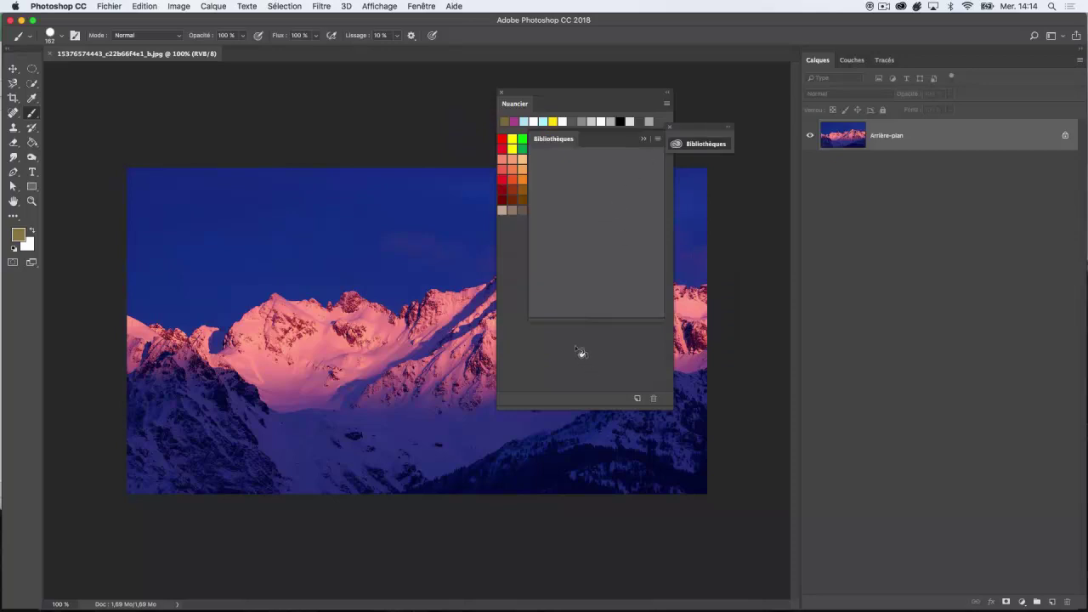
click(646, 138)
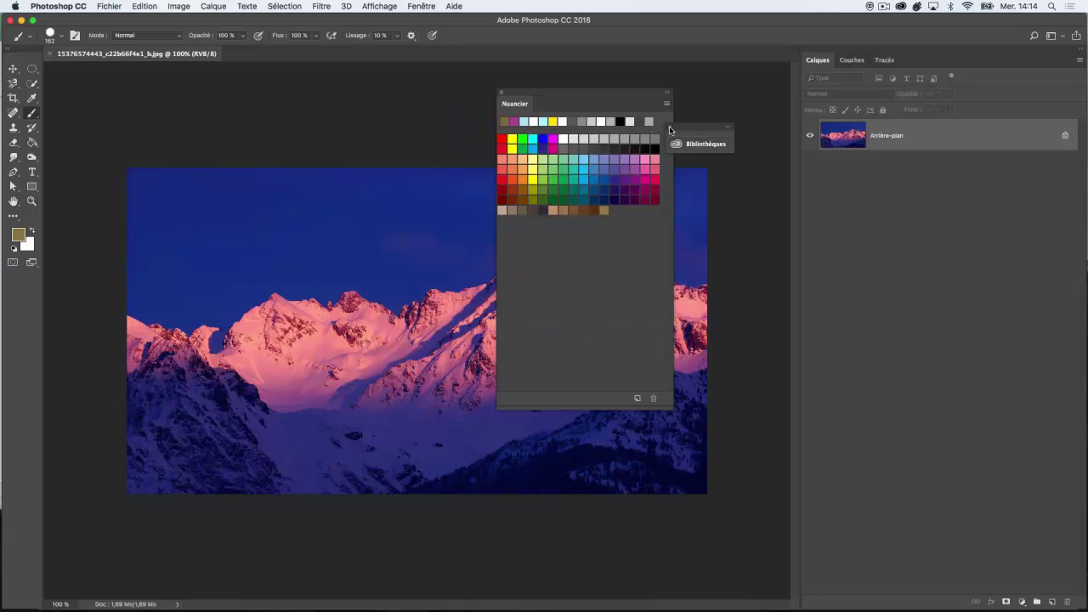
click(669, 126)
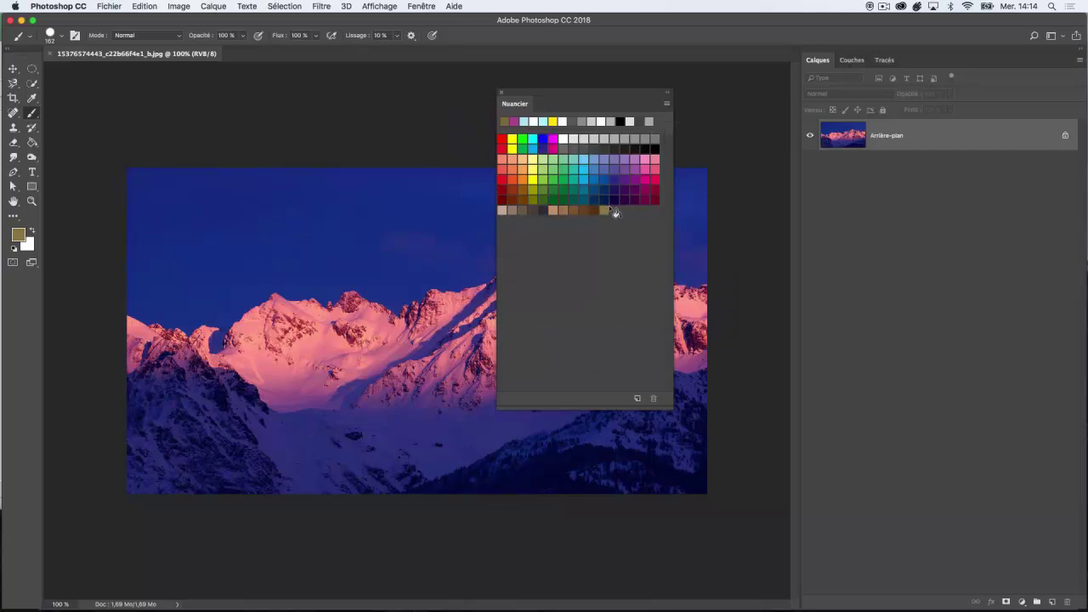
click(637, 400)
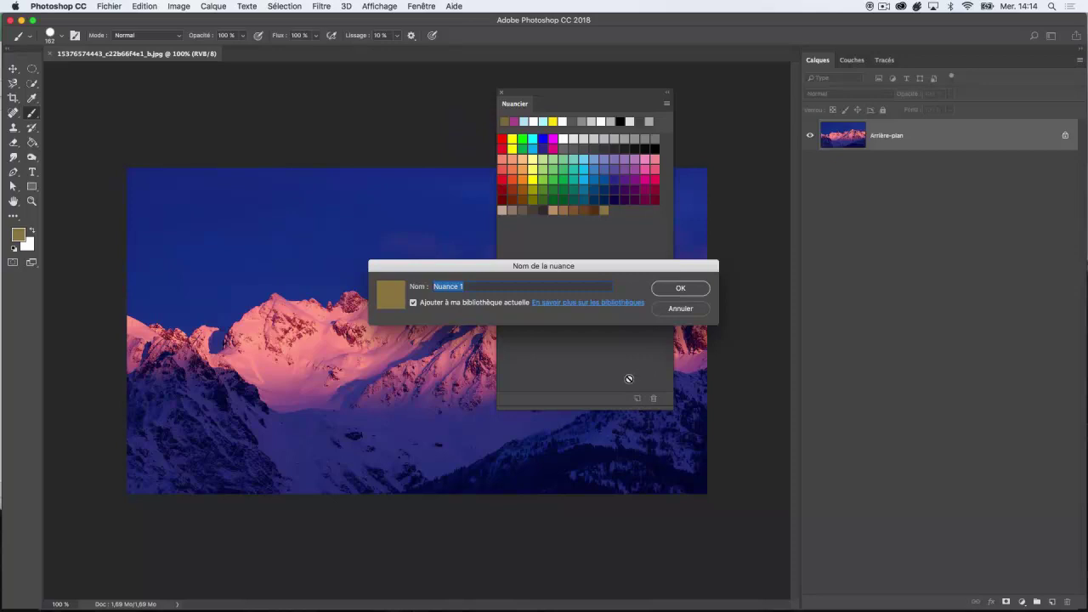
click(662, 309)
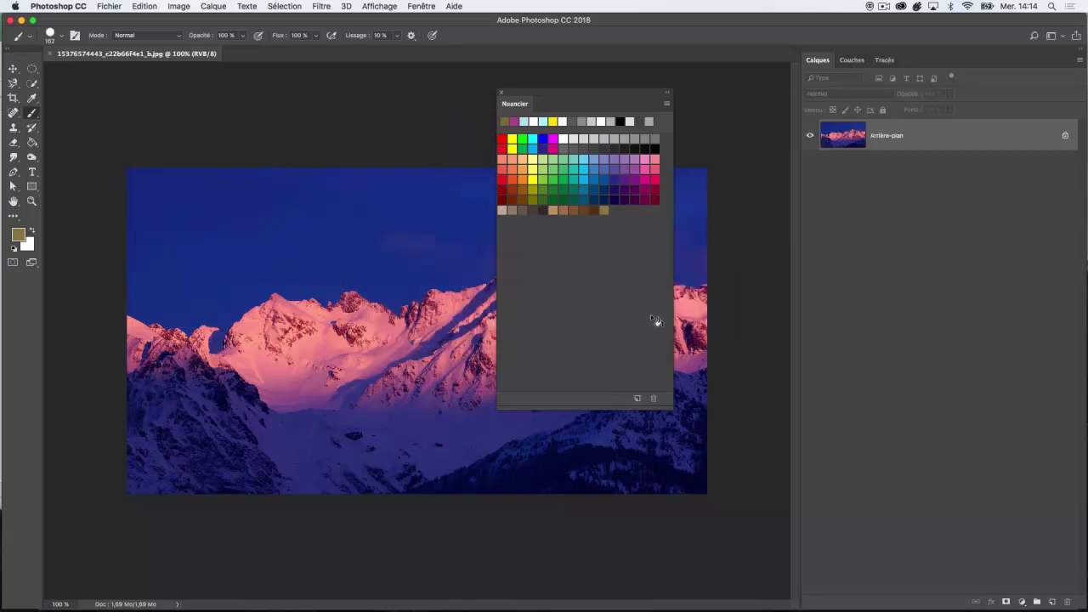
Step: Choose grey-brown #635d4d in the foreground colour picker, add it to the Nuancier as "nuance logo 2", and leave the picker
click(20, 240)
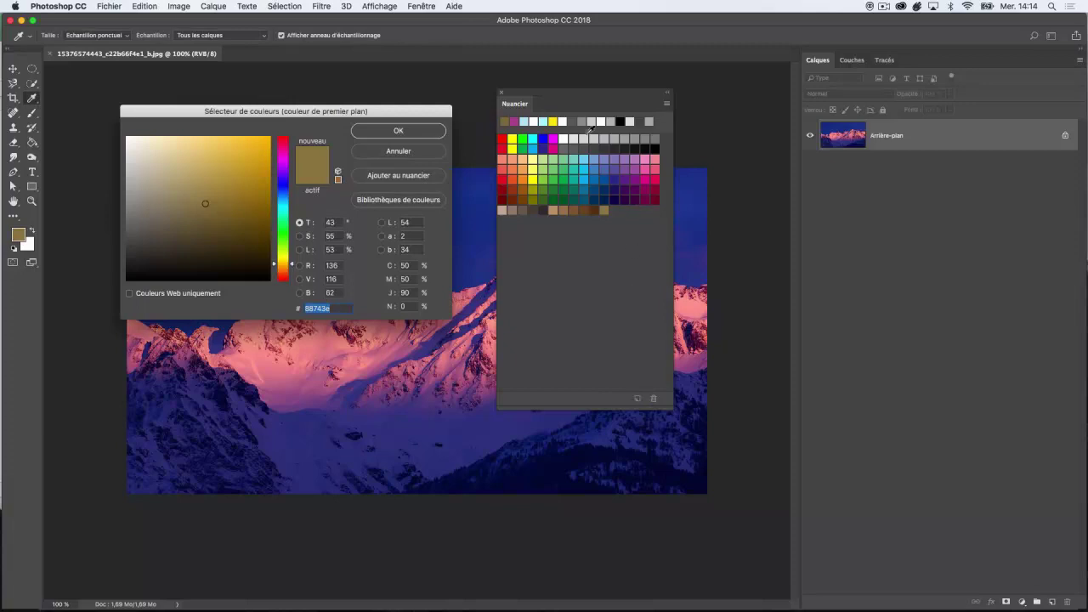
drag(272, 111, 312, 105)
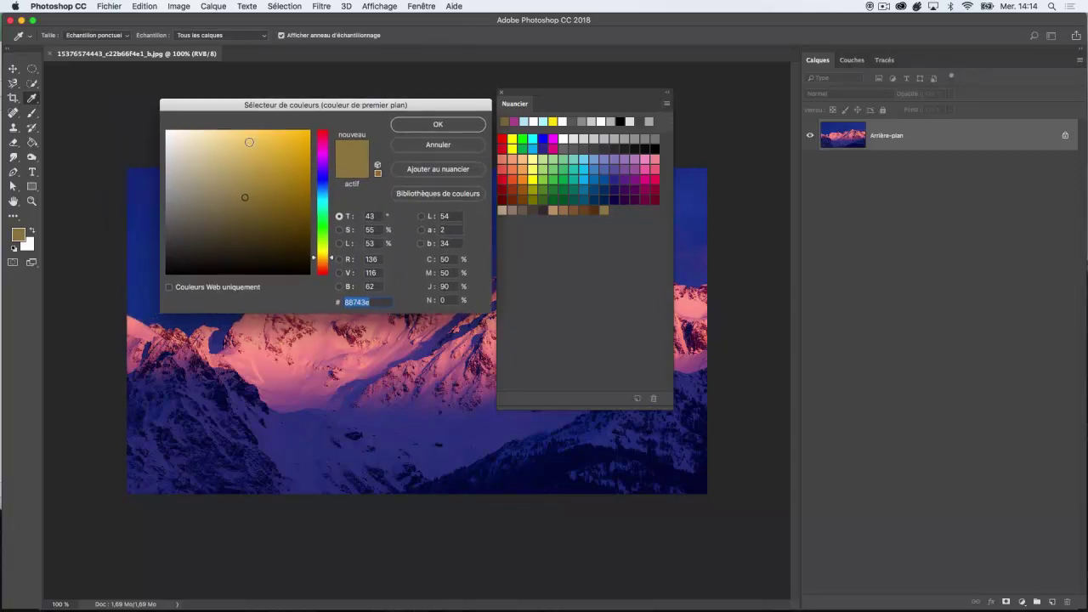
drag(245, 198, 197, 218)
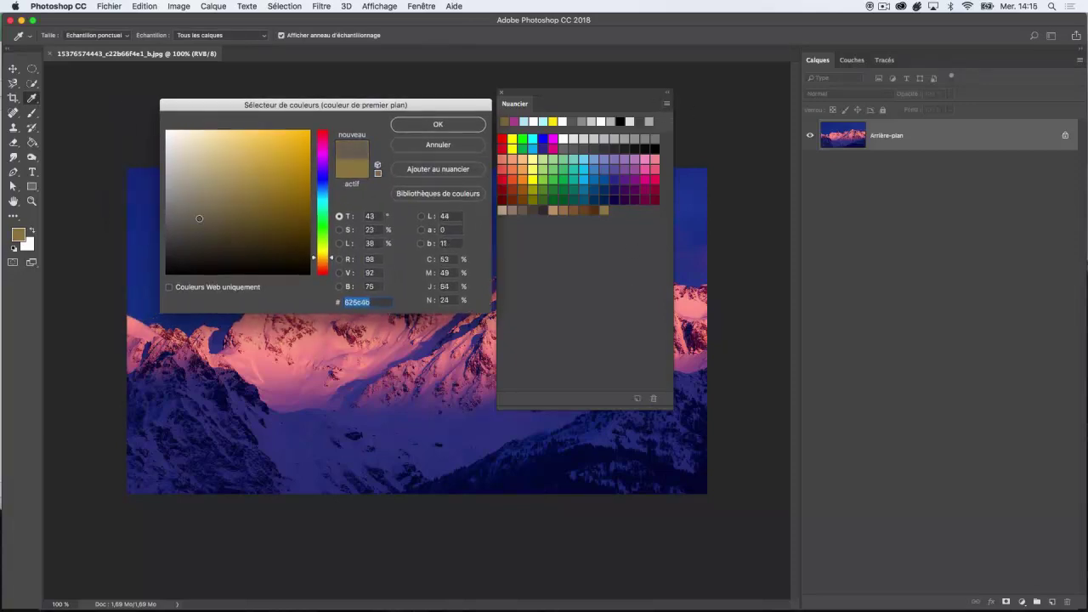
click(438, 170)
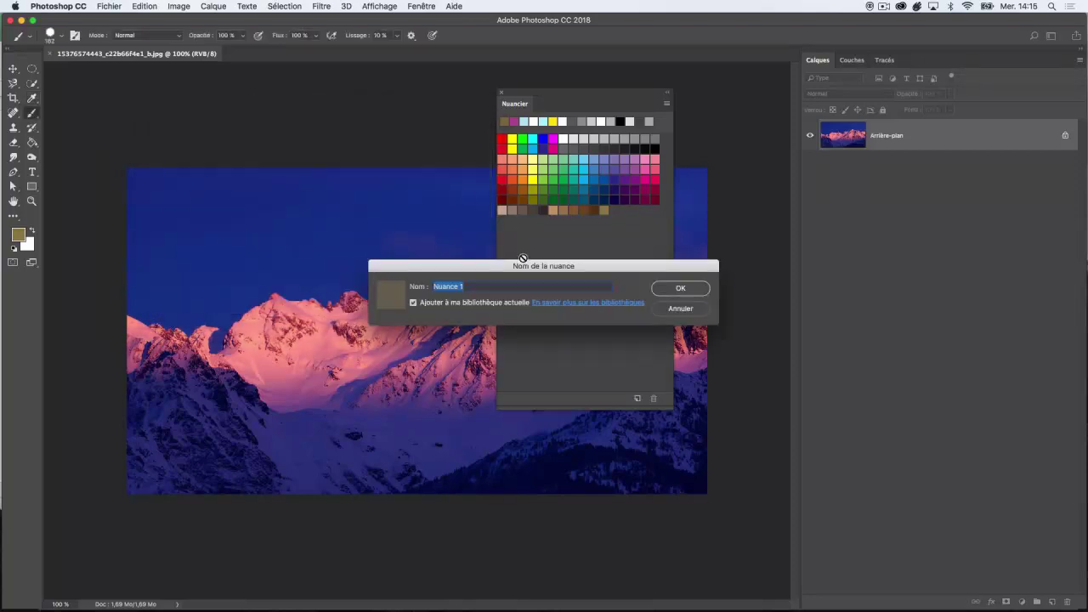
text(nuance logo 2)
key(Return)
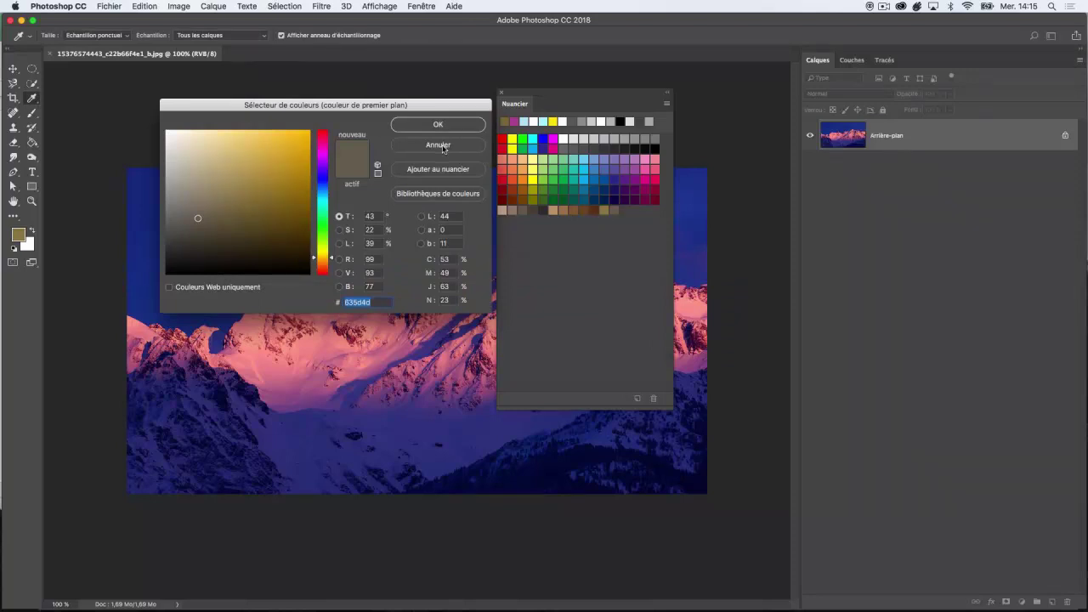
key(Return)
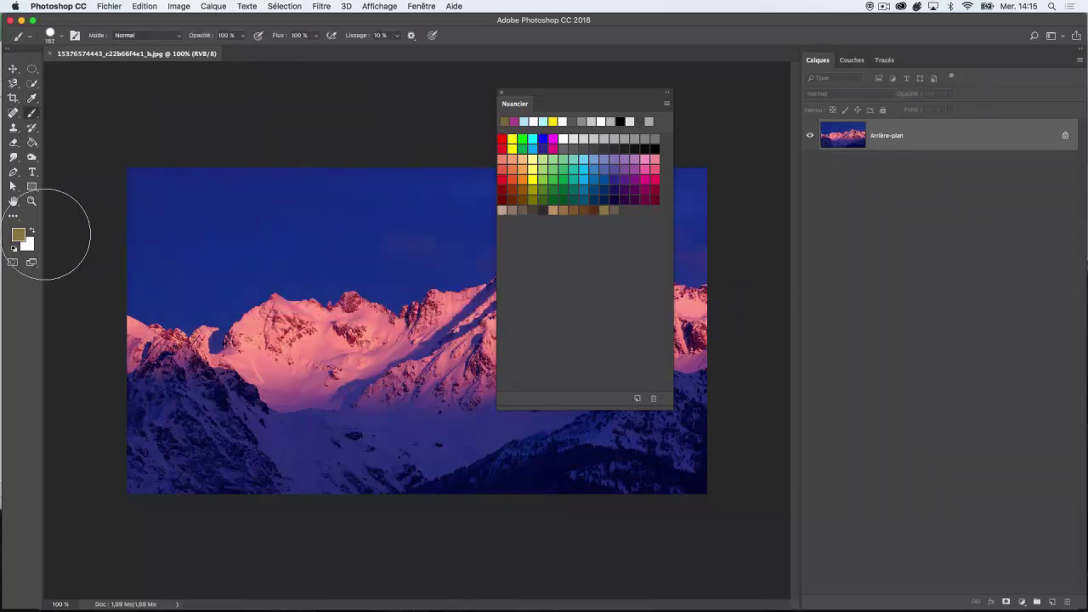
Step: Try brown, green and blue Nuancier swatches and the two saved logo swatches as foreground colour, ending on "nuance logo 2"
click(562, 210)
click(551, 175)
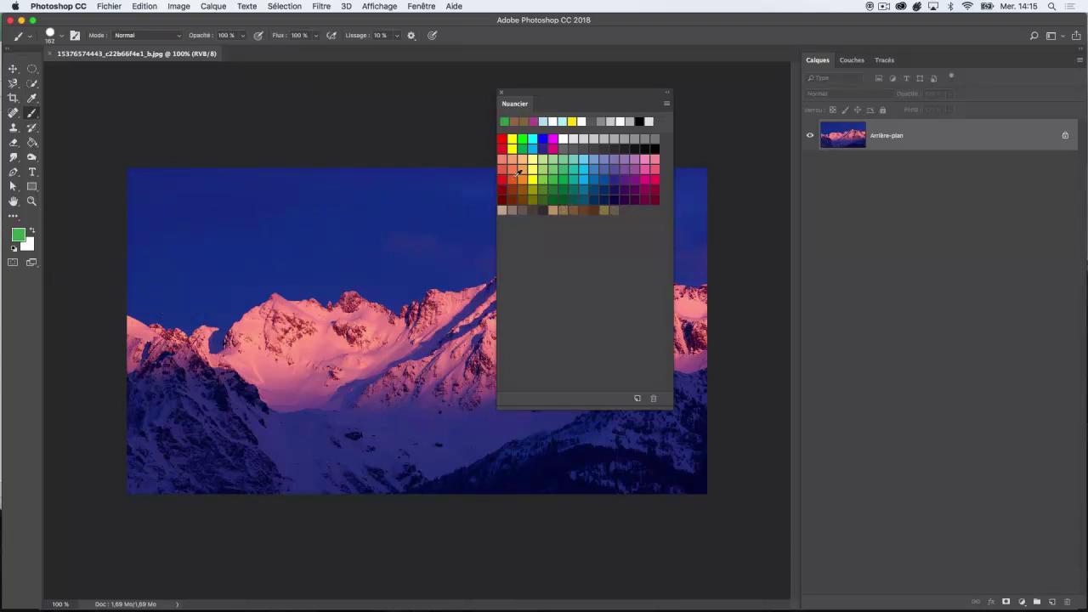
click(568, 170)
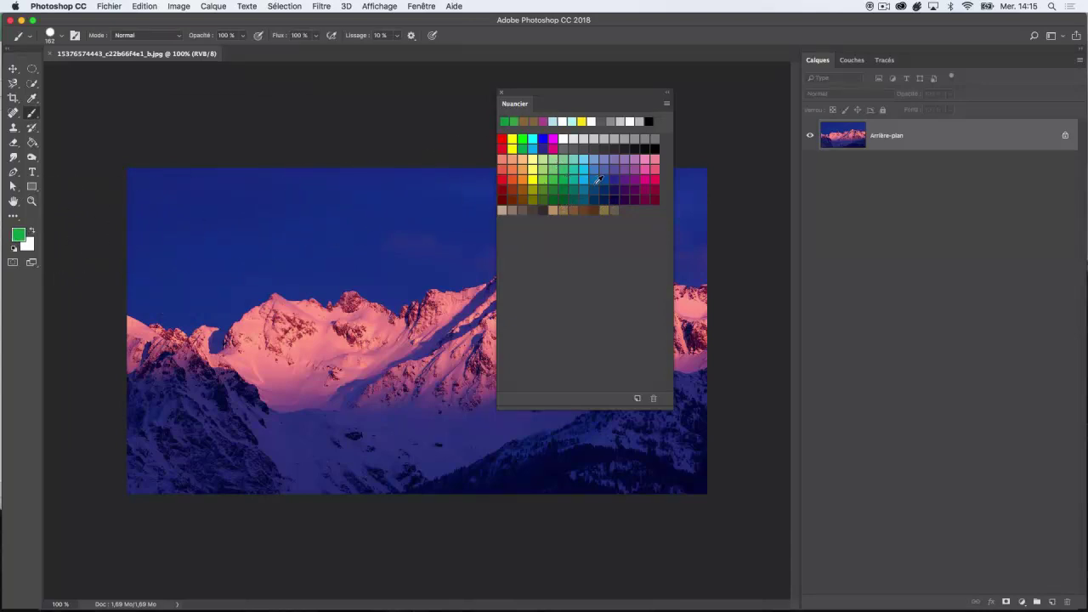
click(602, 180)
click(606, 191)
click(605, 210)
click(614, 209)
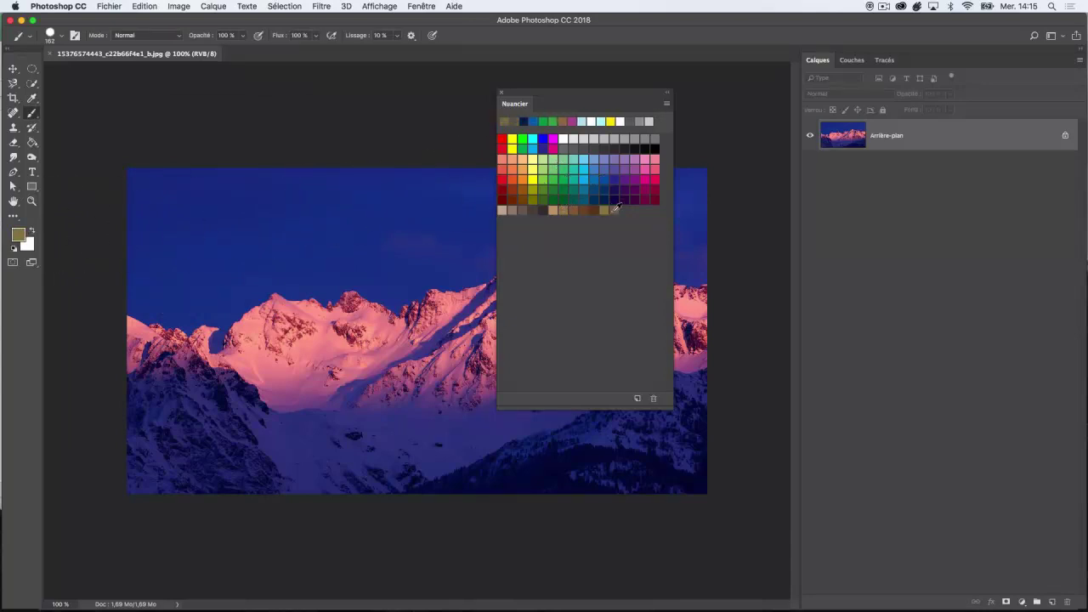
click(603, 209)
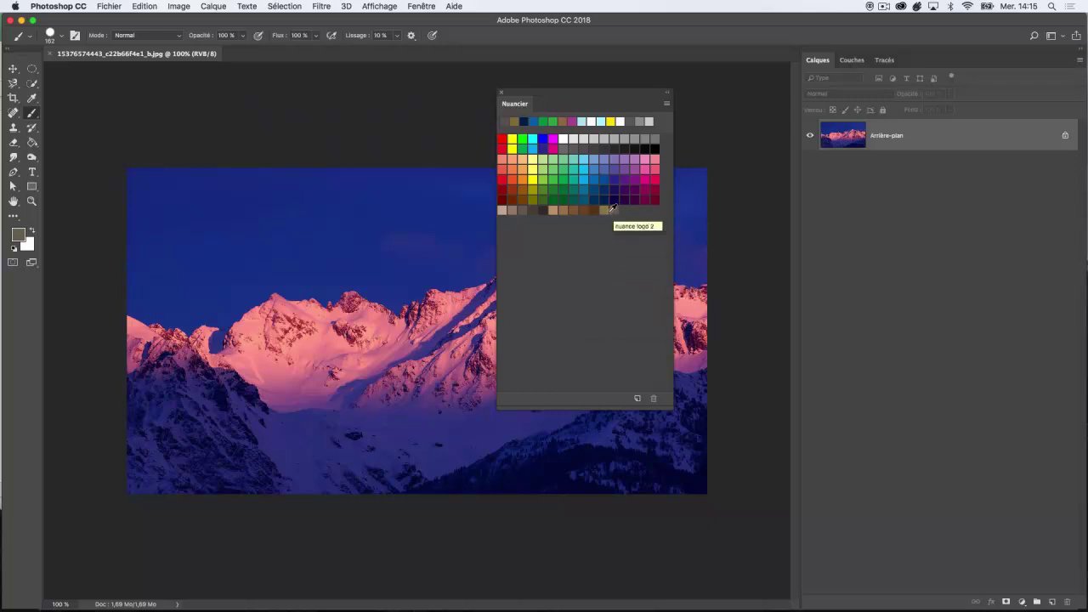
Step: Move the Nuancier panel towards the middle of the photo and place the foreground colour picker beside it
mouse_move(551, 94)
mouse_down()
mouse_move(499, 96)
mouse_move(589, 89)
mouse_up()
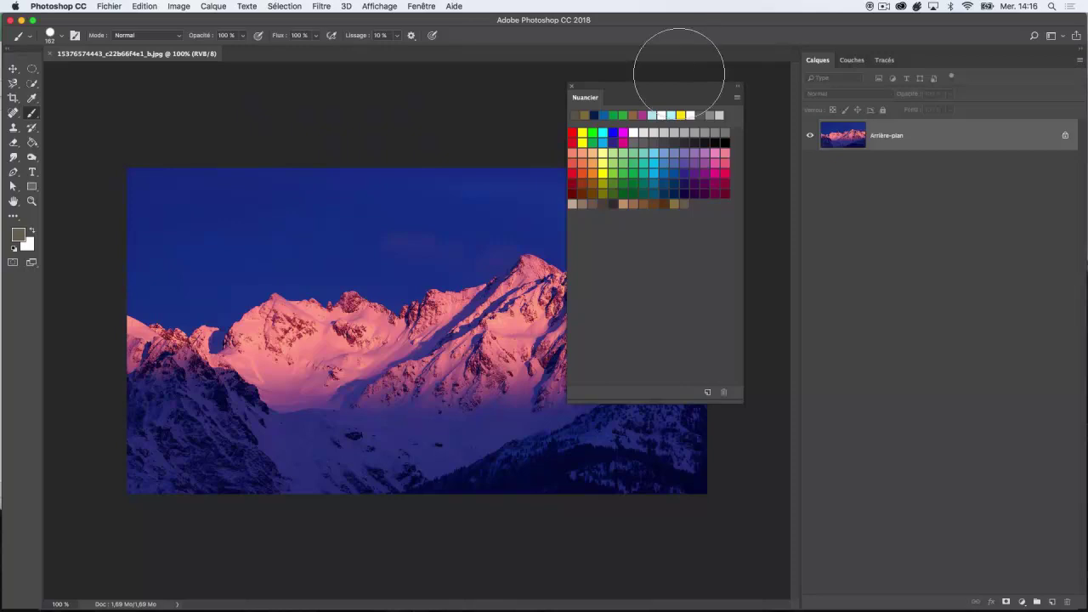
drag(665, 91, 529, 116)
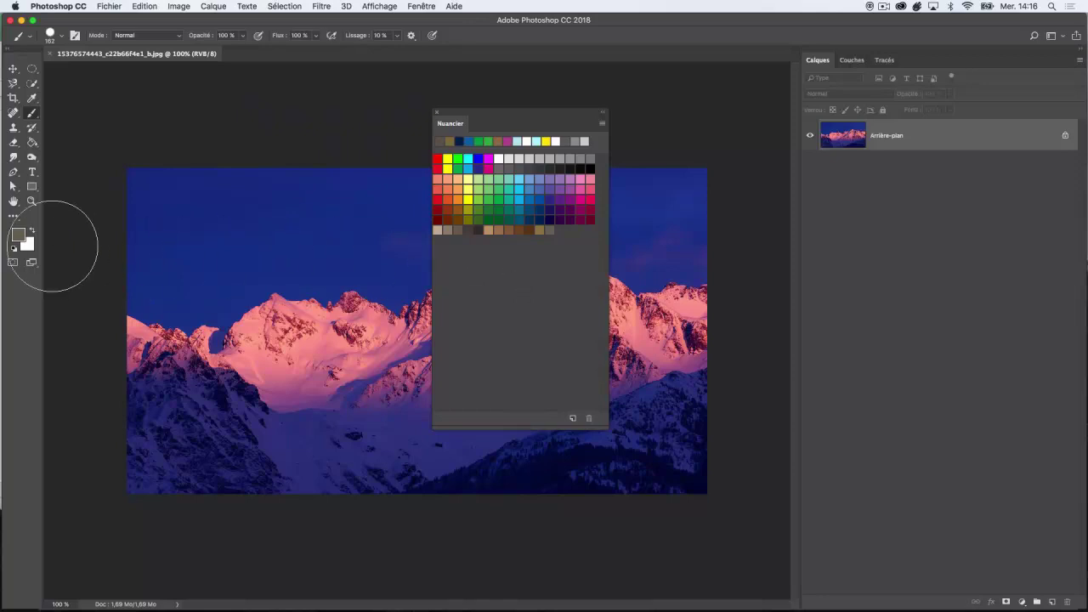
click(18, 235)
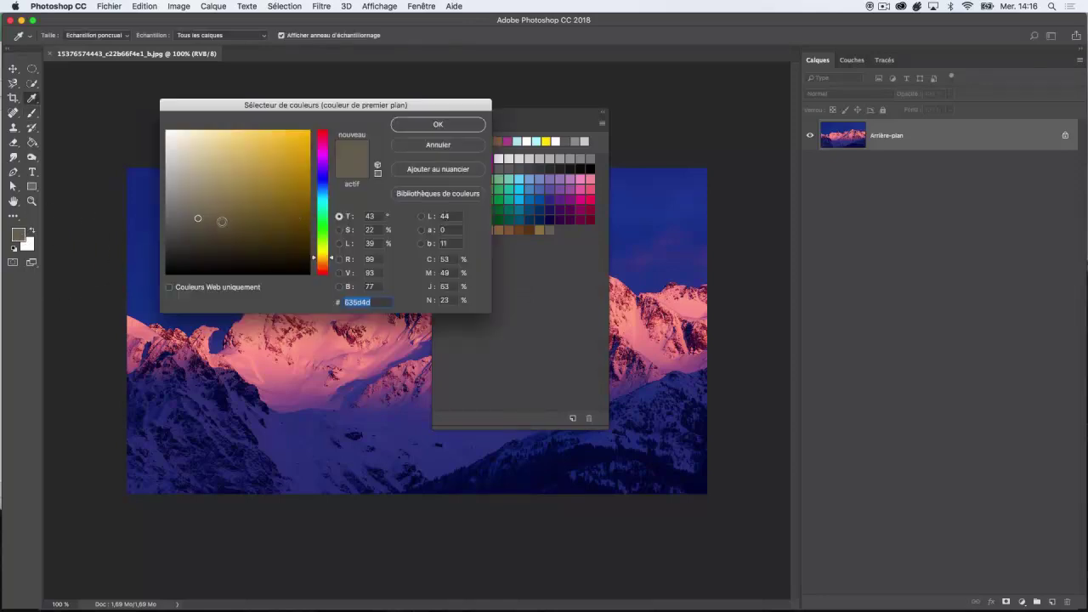
drag(429, 109, 367, 116)
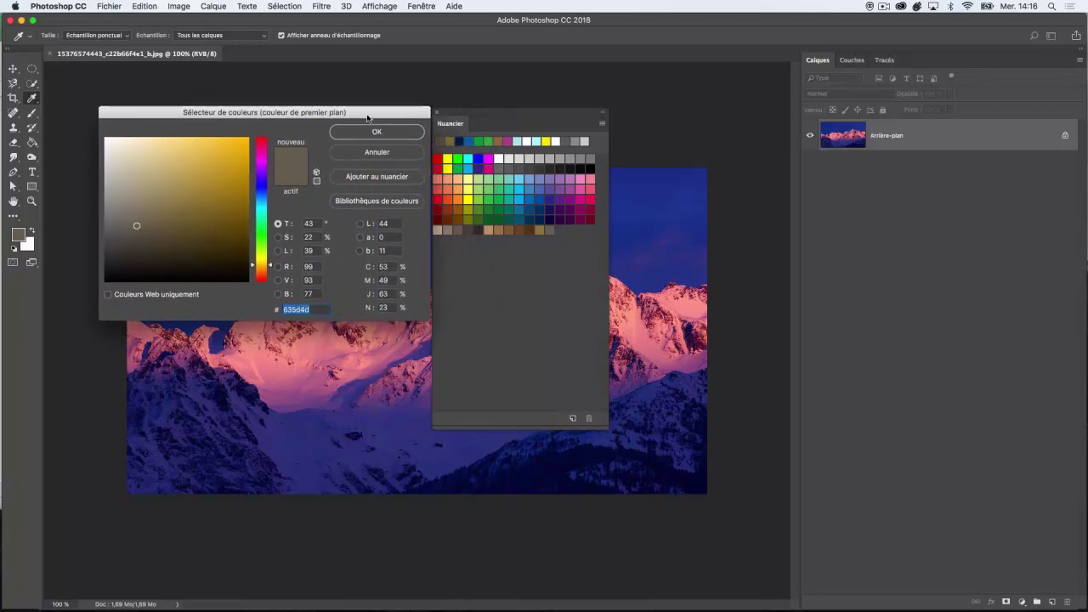
Step: Compare the foreground colour's matches in the PANTONE solid uncoated and PANTONE solid coated libraries, and leave without choosing one
click(372, 202)
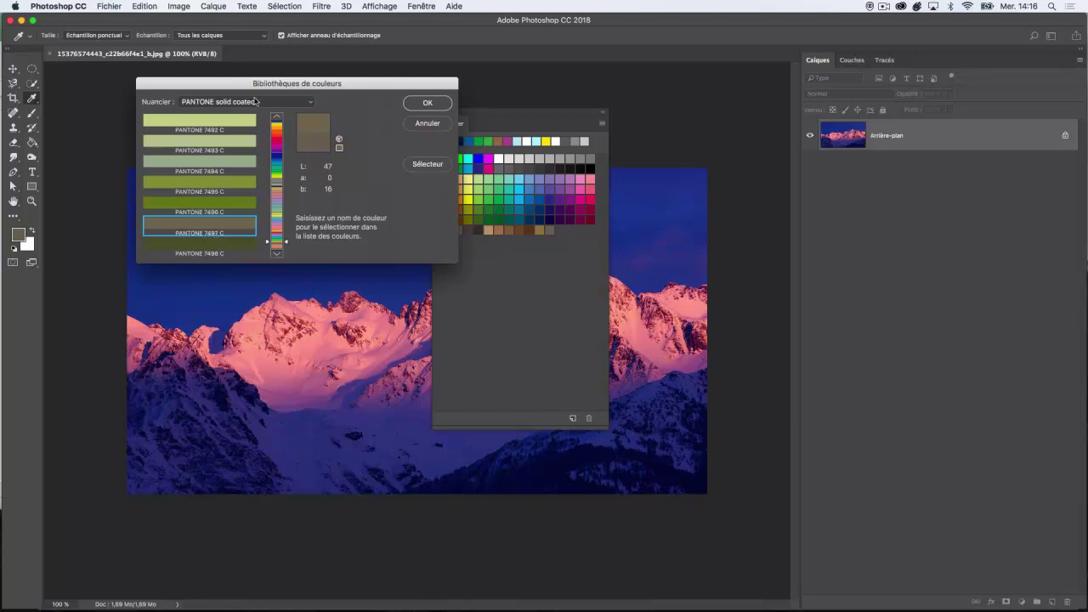
click(258, 102)
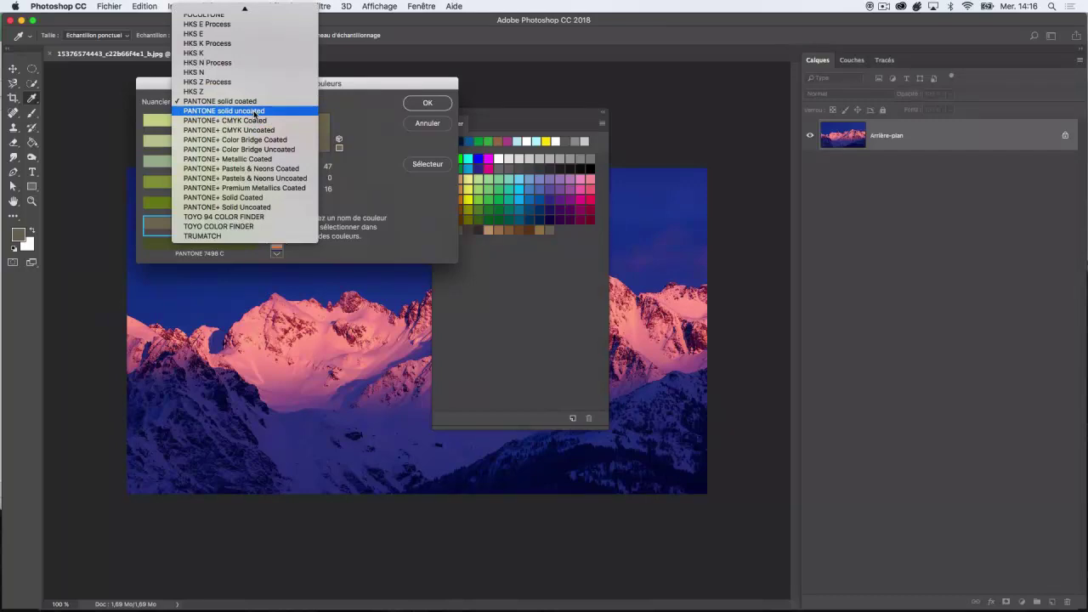
click(255, 111)
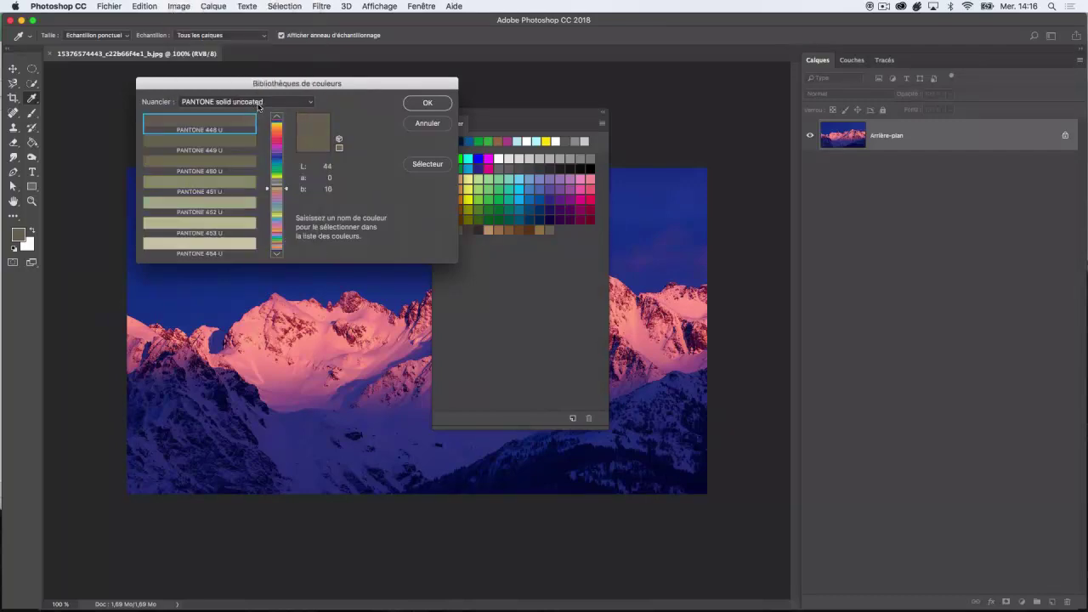
click(244, 108)
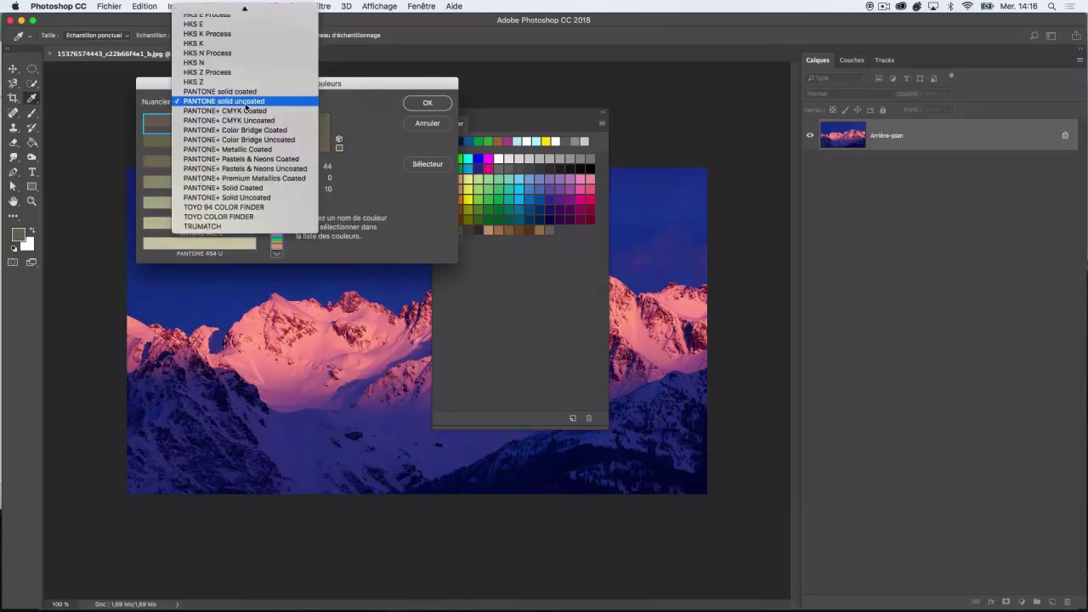
click(248, 96)
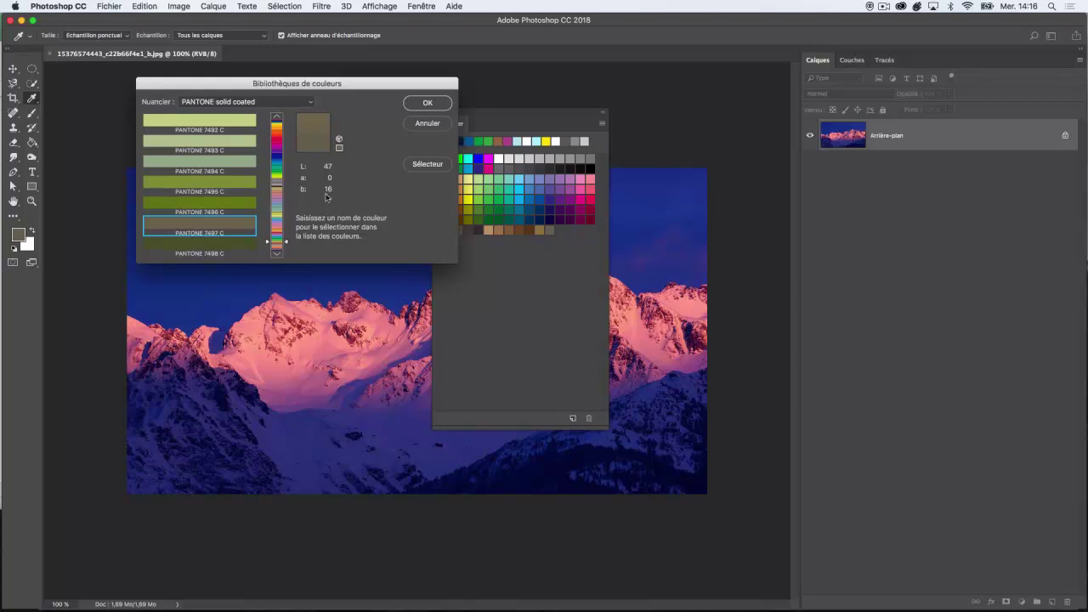
click(421, 124)
key(b)
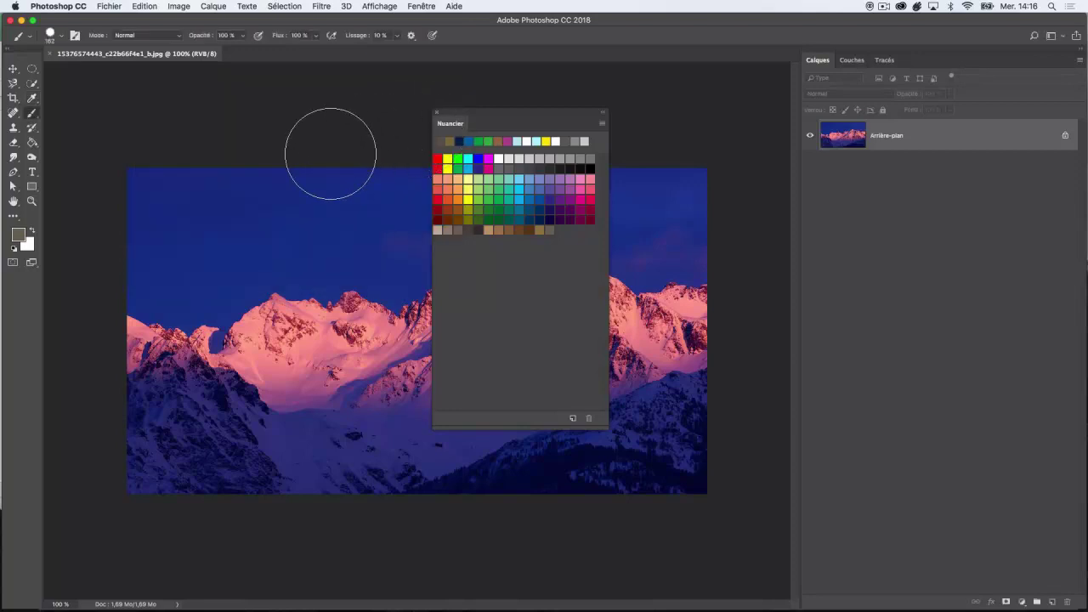
Step: Review the available colour libraries, keep PANTONE solid coated, and apply PANTONE 7497 C as the foreground colour
click(21, 235)
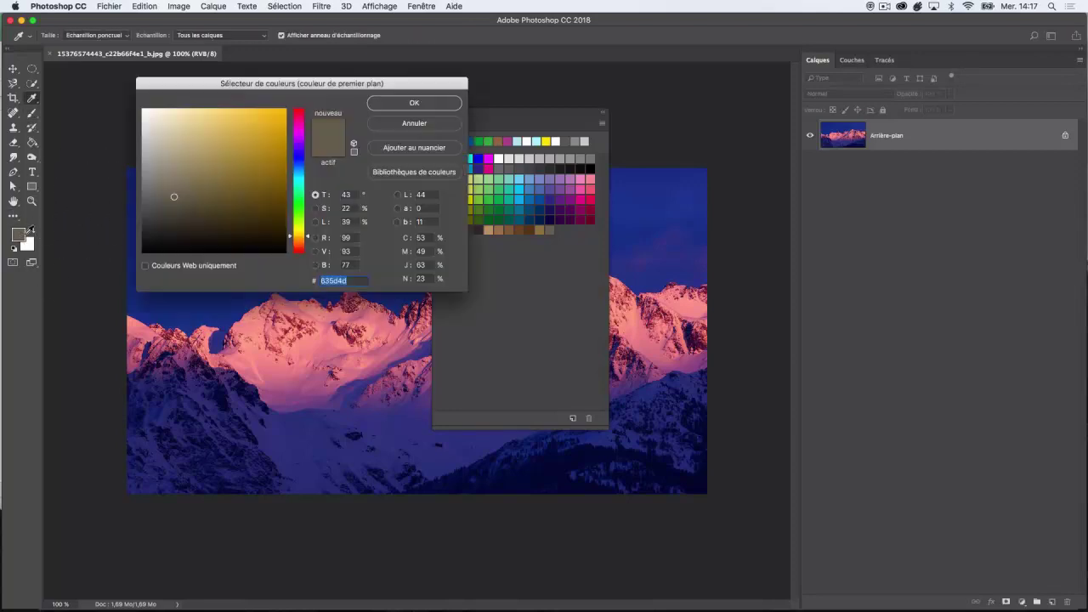
click(401, 173)
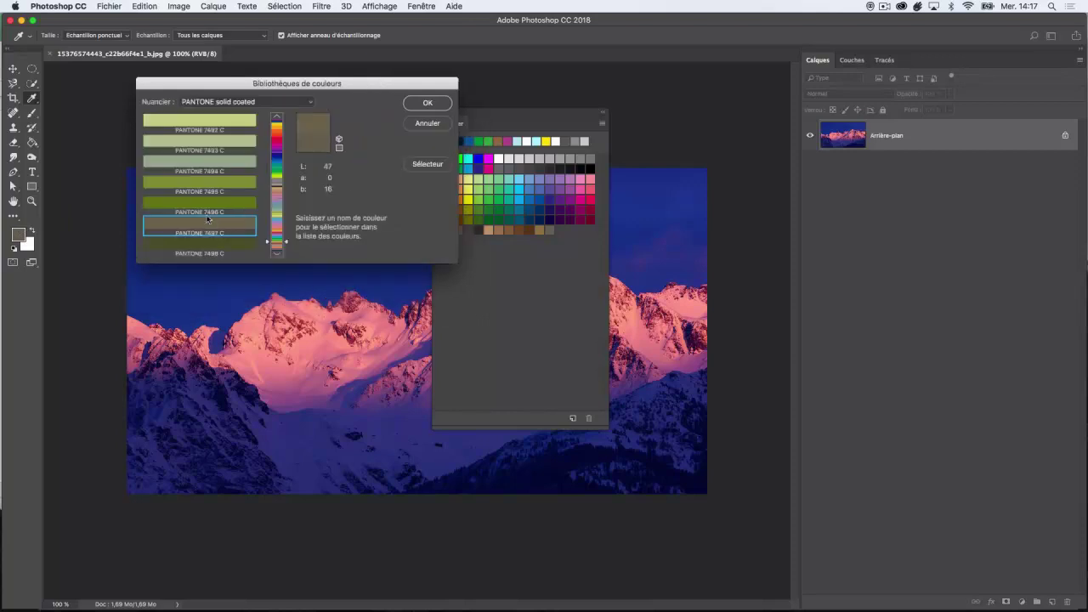
click(245, 103)
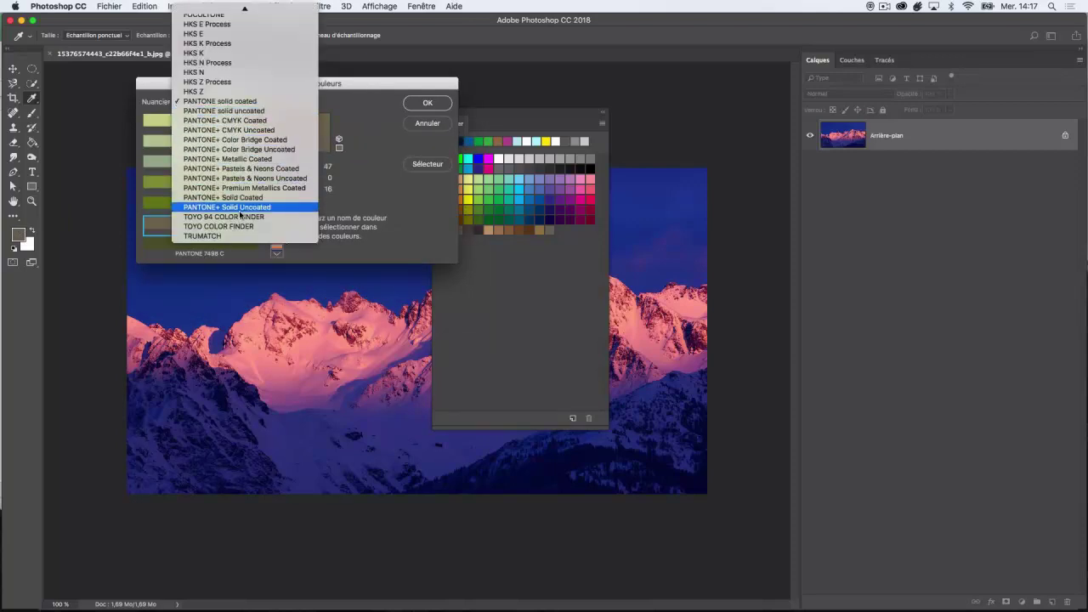
mouse_move(245, 7)
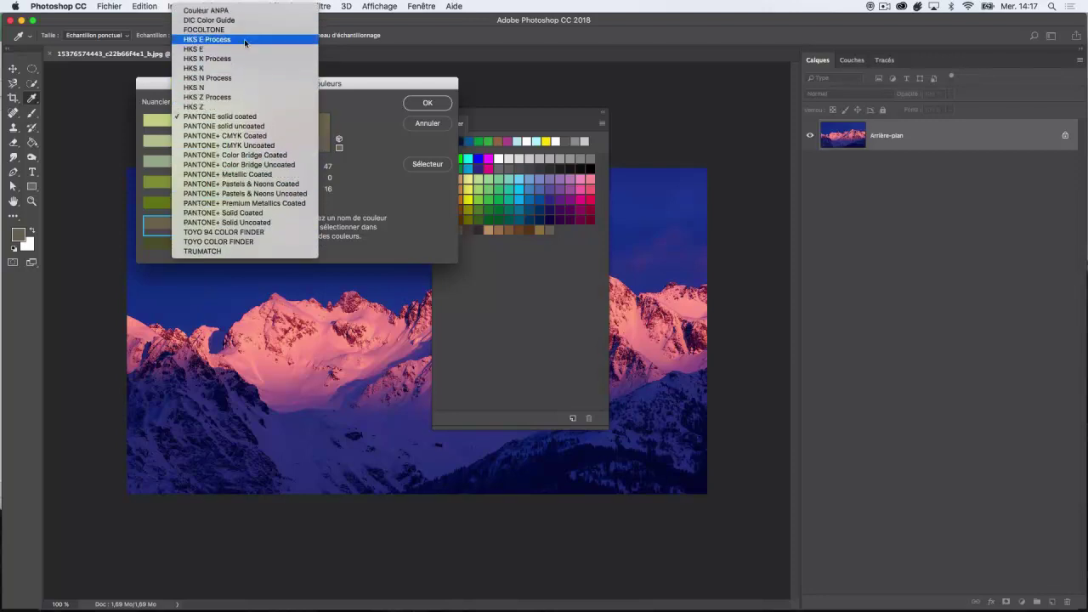
click(247, 120)
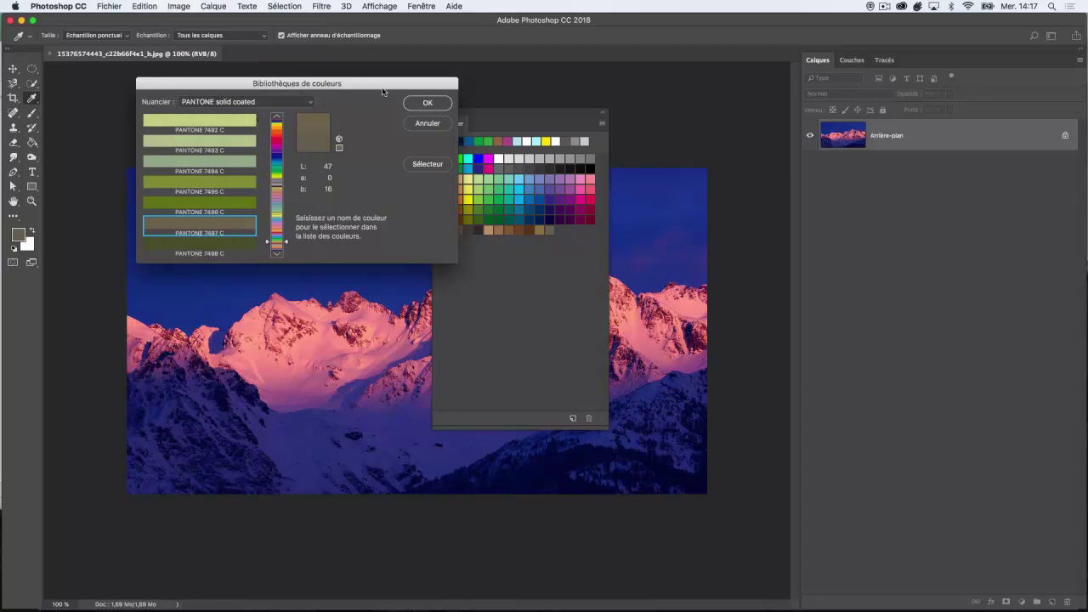
click(427, 104)
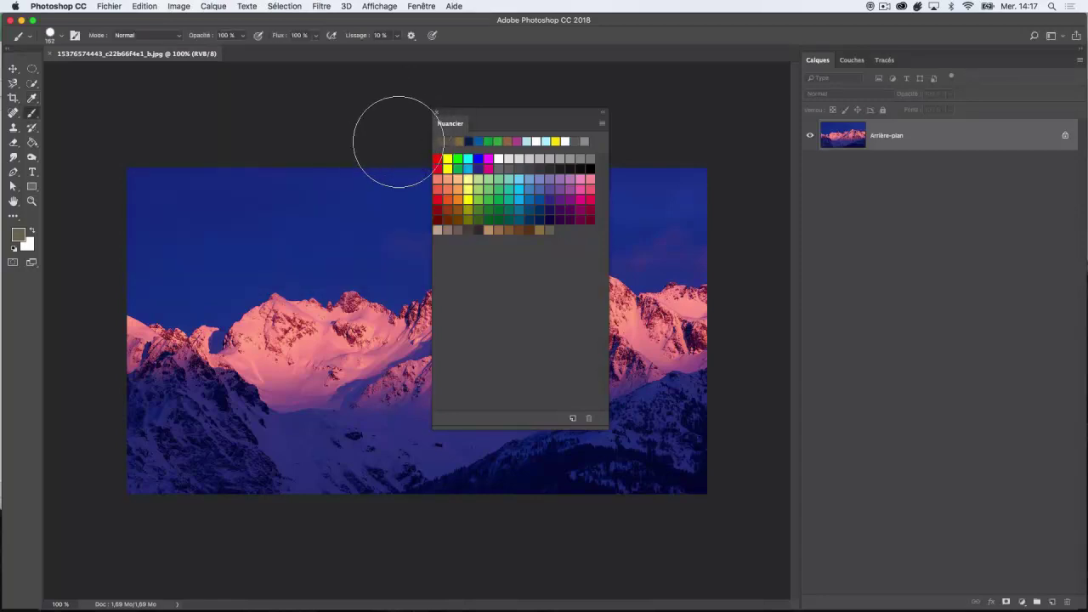
Step: Append the PANTONE solid coated library to the existing Nuancier swatches instead of replacing them
click(603, 124)
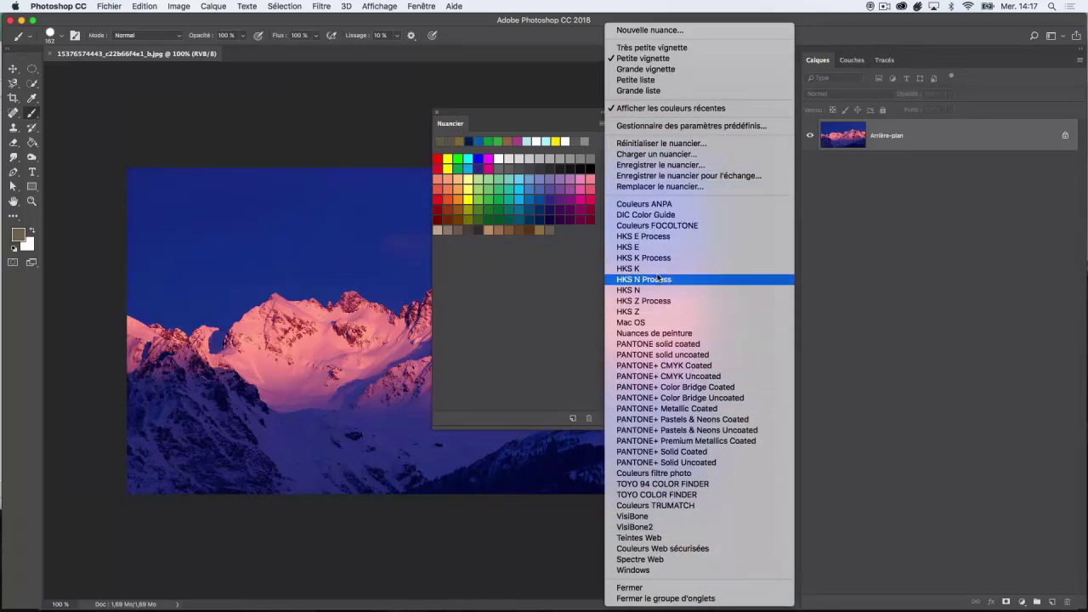
click(676, 345)
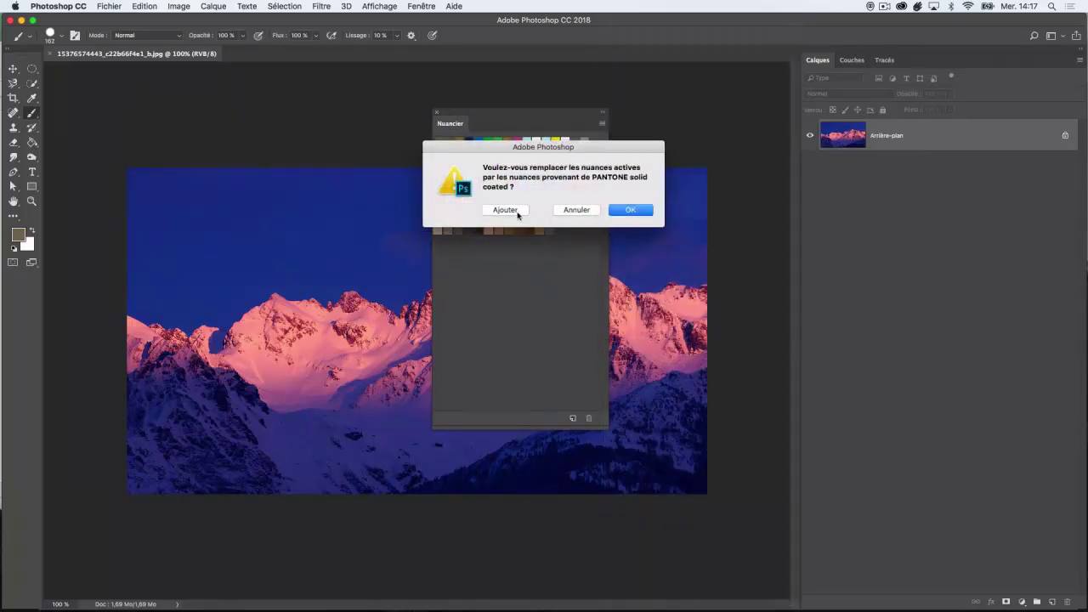
drag(555, 151, 543, 230)
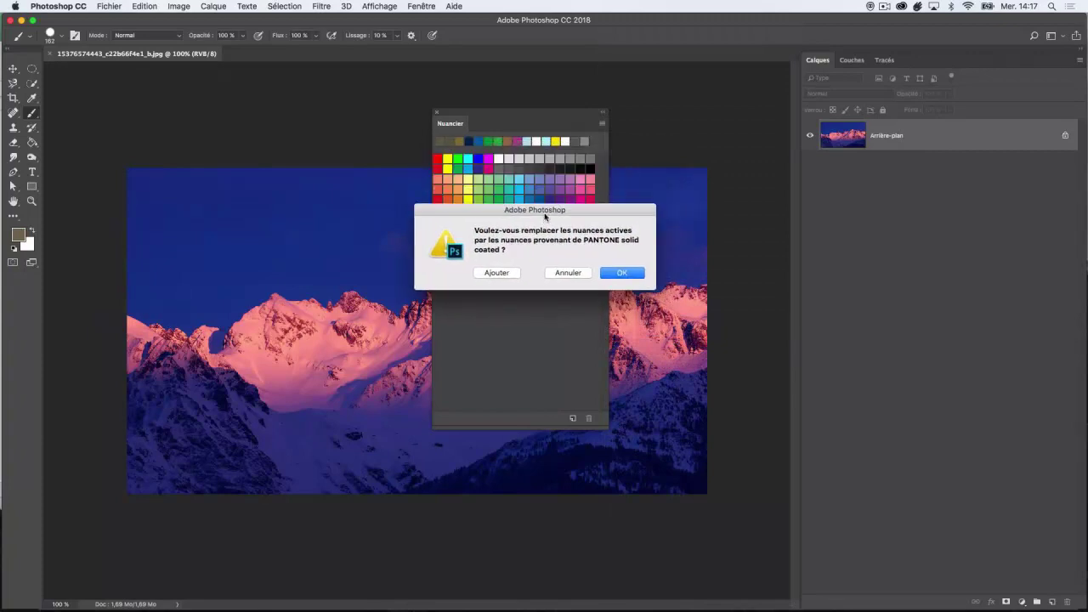
click(500, 289)
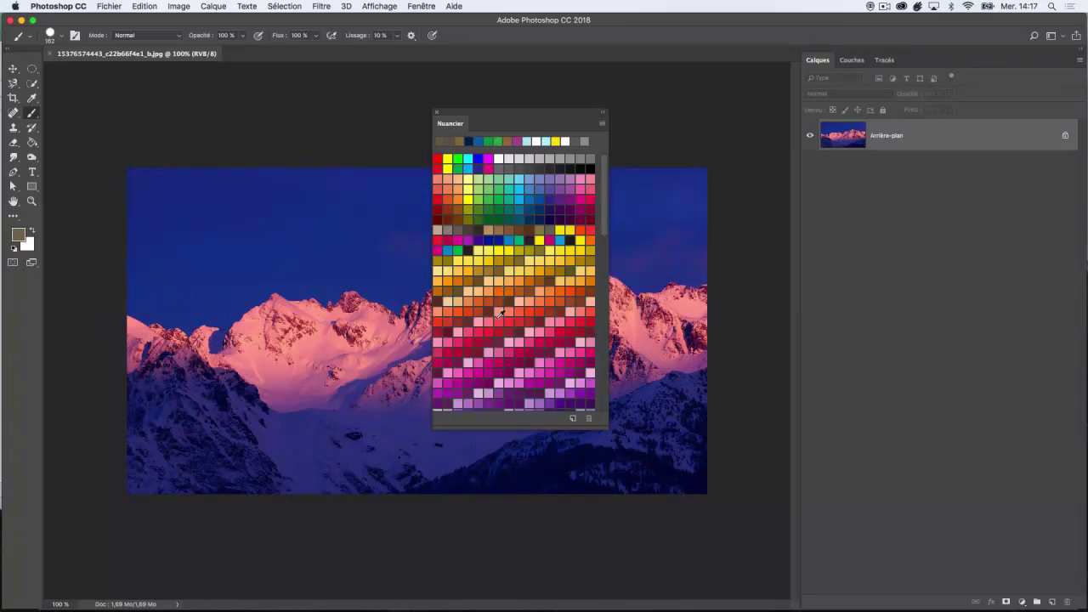
Step: Try red swatches from the added PANTONE colours as foreground colour, ending on the coral #ff8565 swatch
click(503, 316)
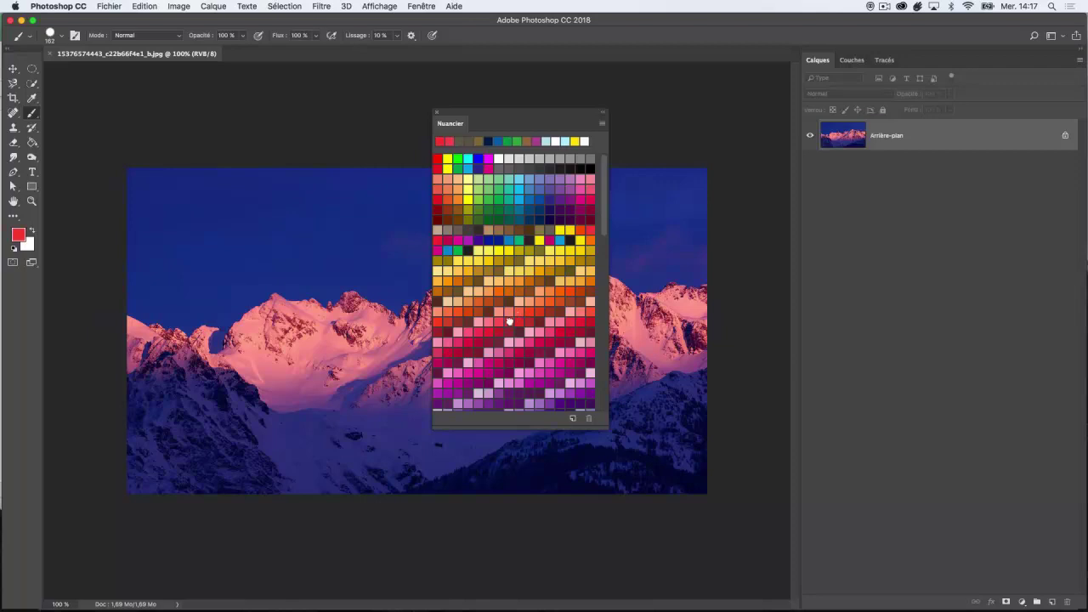
click(514, 316)
click(512, 310)
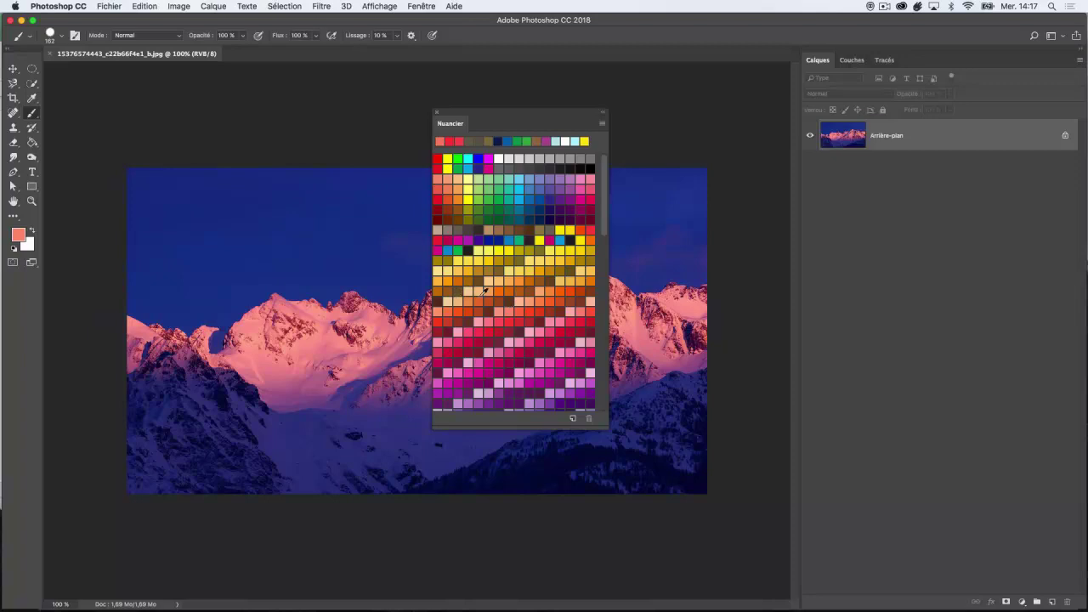
drag(603, 219, 602, 191)
Step: Browse the PANTONE solid coated library from the foreground colour picker and apply PANTONE 384 C as the foreground colour
click(21, 236)
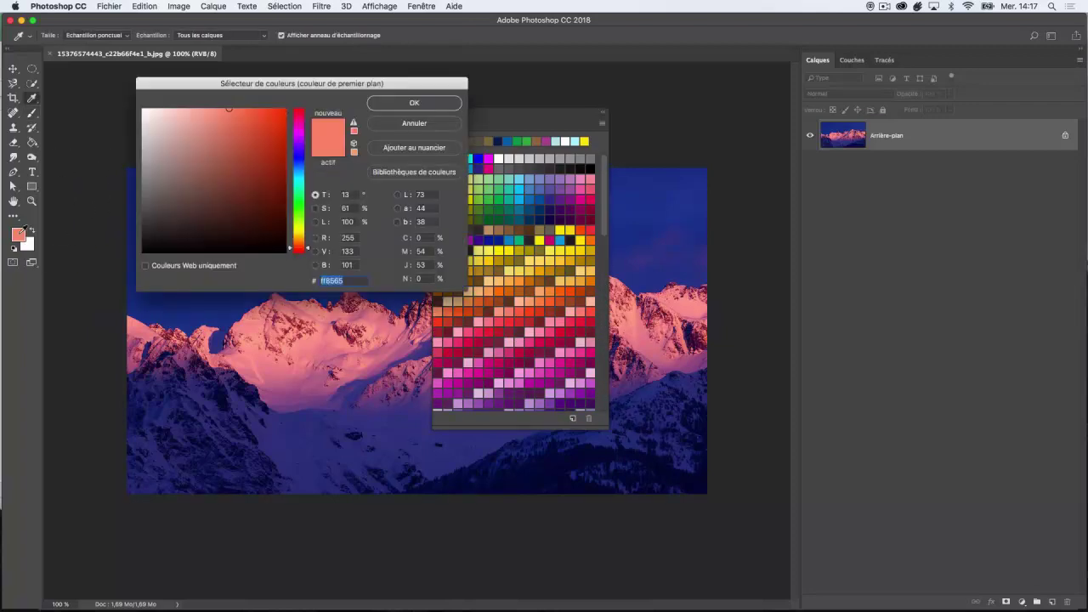
click(395, 172)
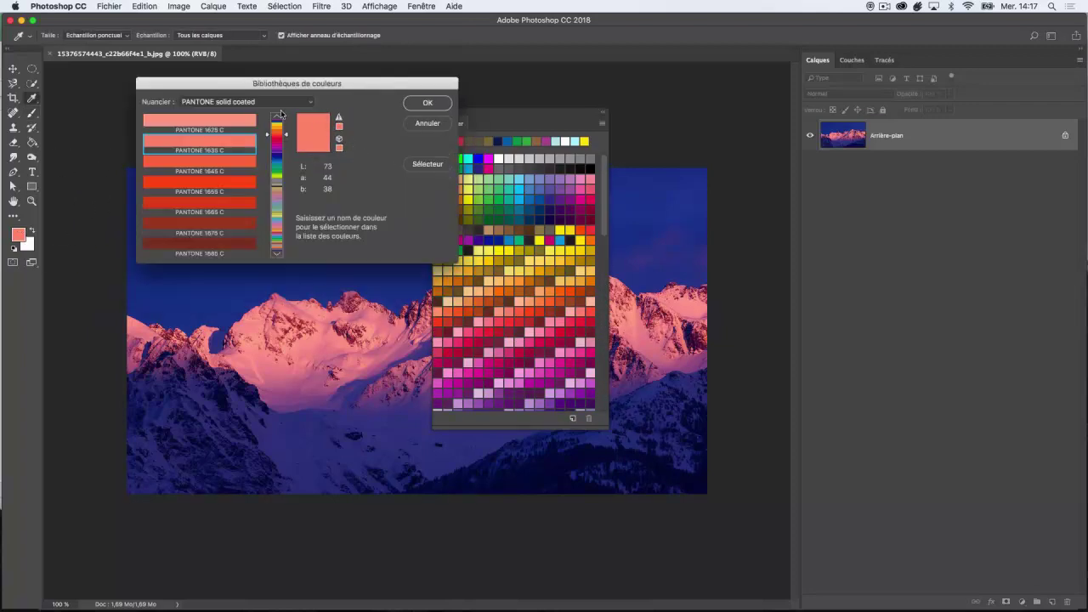
drag(287, 139, 285, 152)
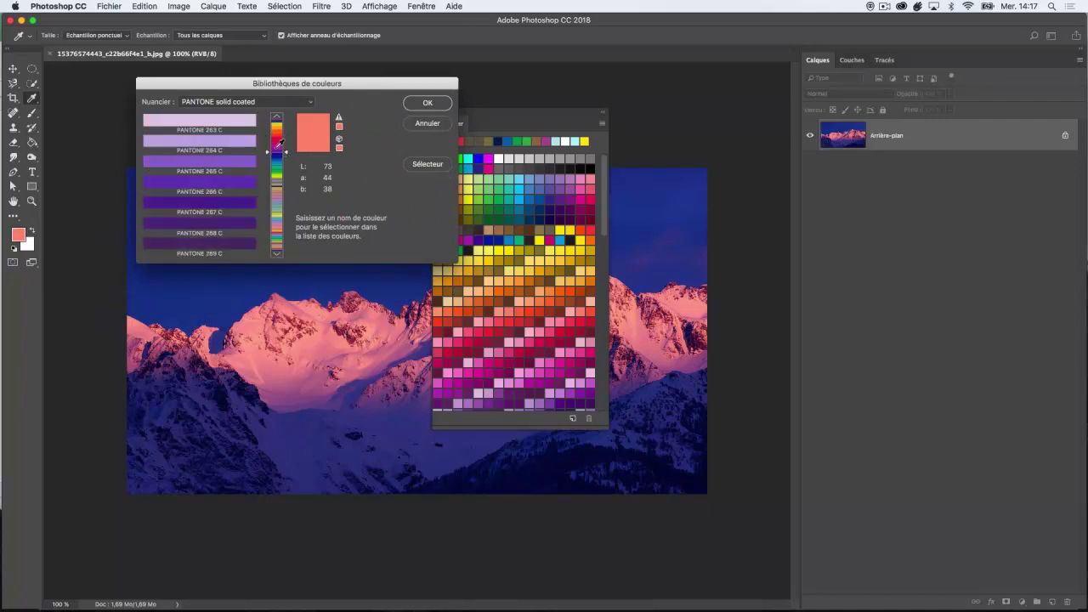
click(278, 254)
click(278, 255)
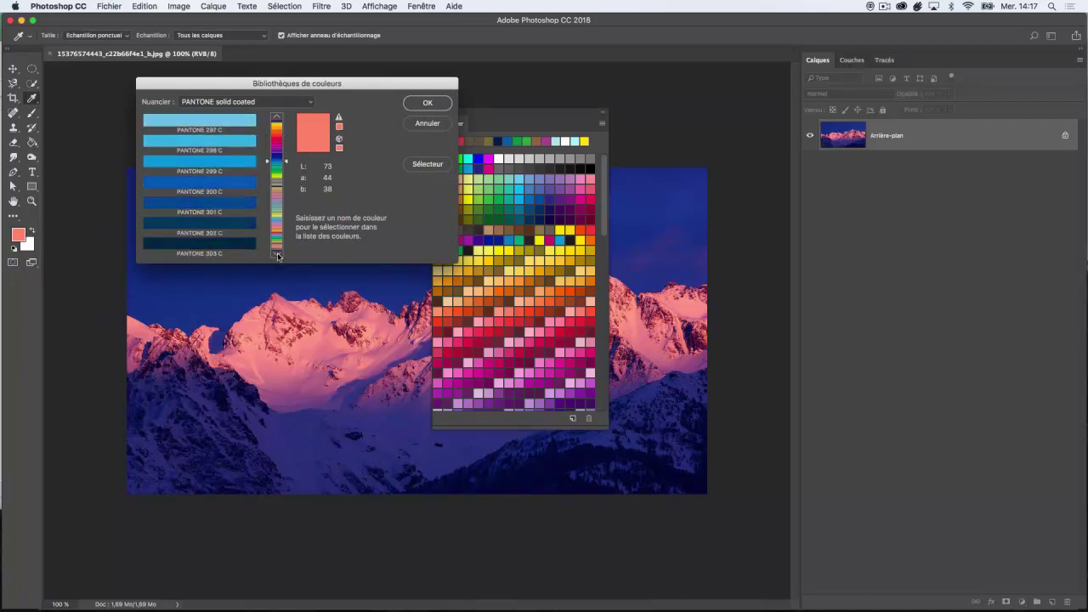
click(278, 255)
click(277, 255)
click(276, 255)
click(276, 255)
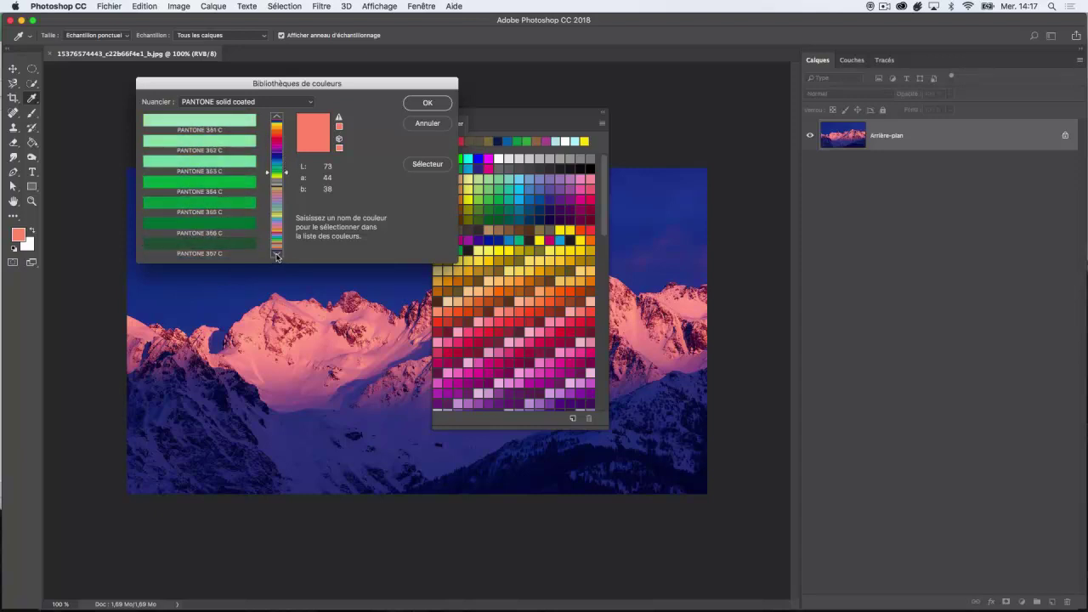
click(276, 255)
click(228, 226)
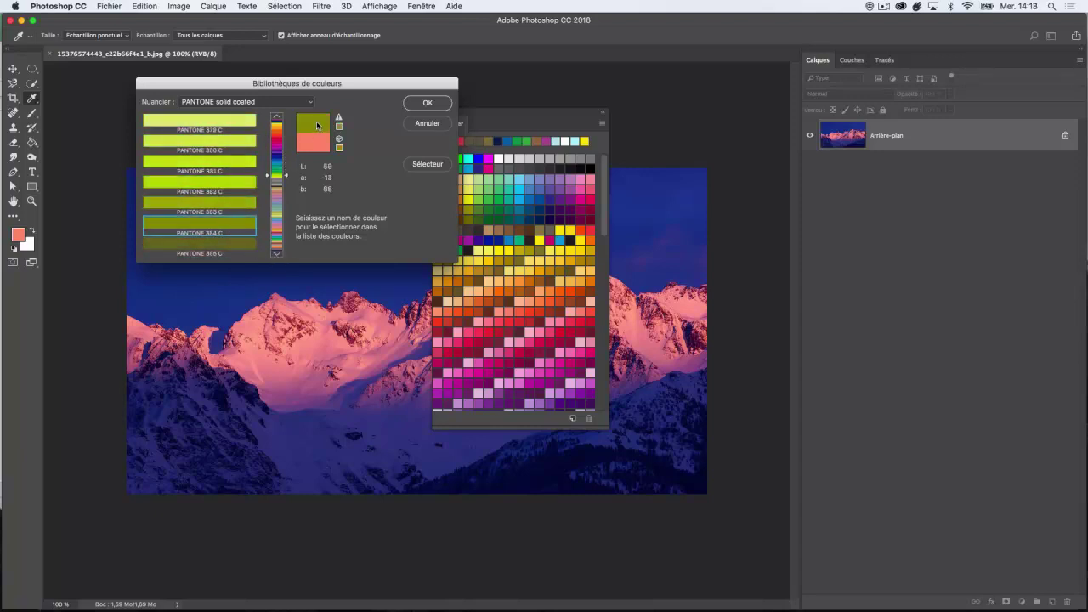
click(428, 102)
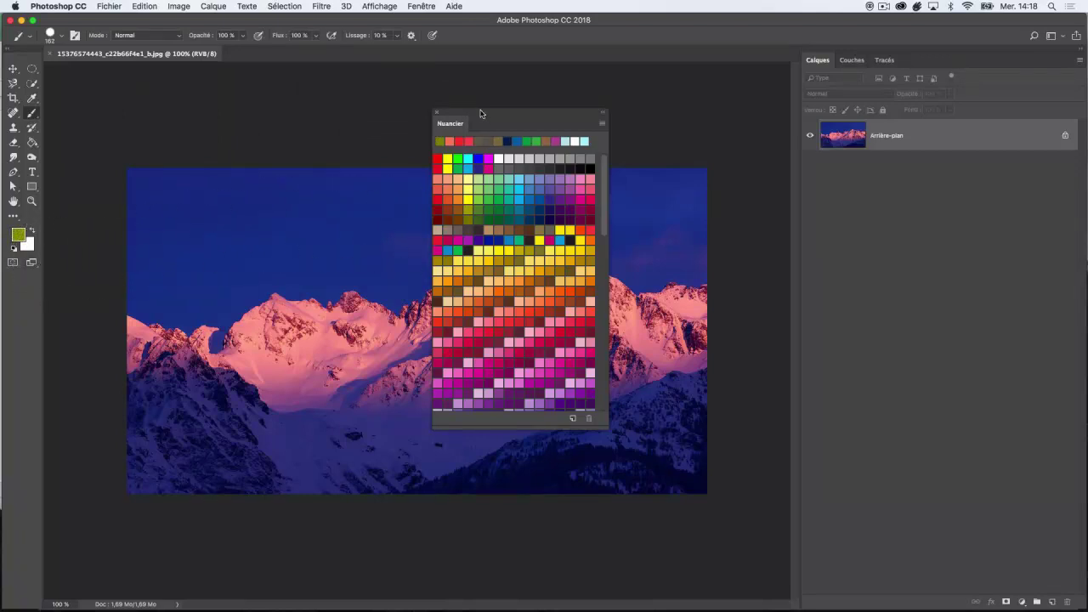
Step: Reposition the floating Nuancier panel over the middle of the photo
drag(485, 112, 568, 124)
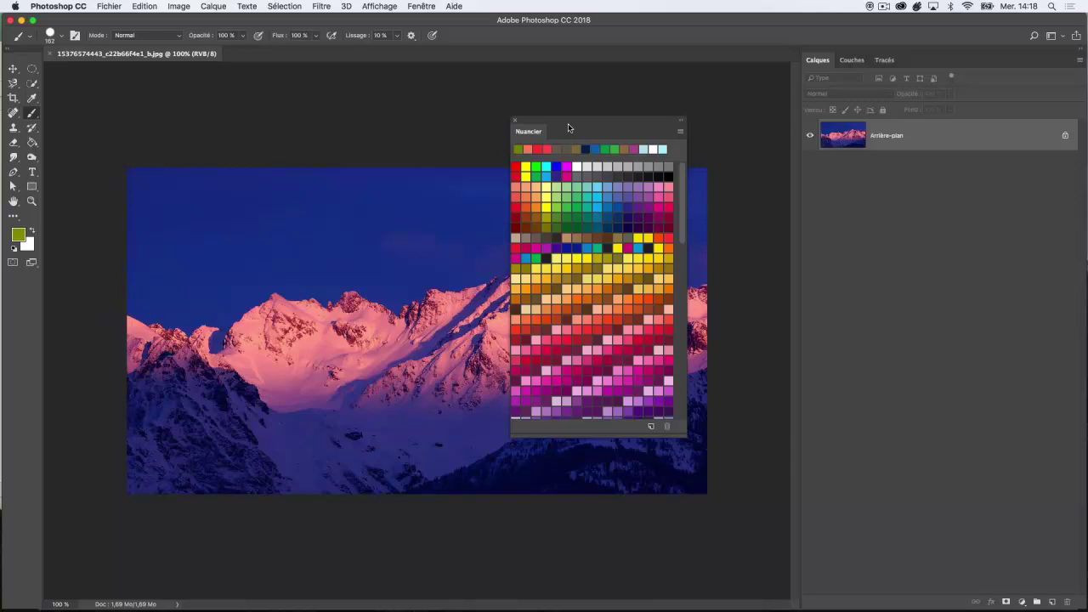
drag(568, 125, 473, 127)
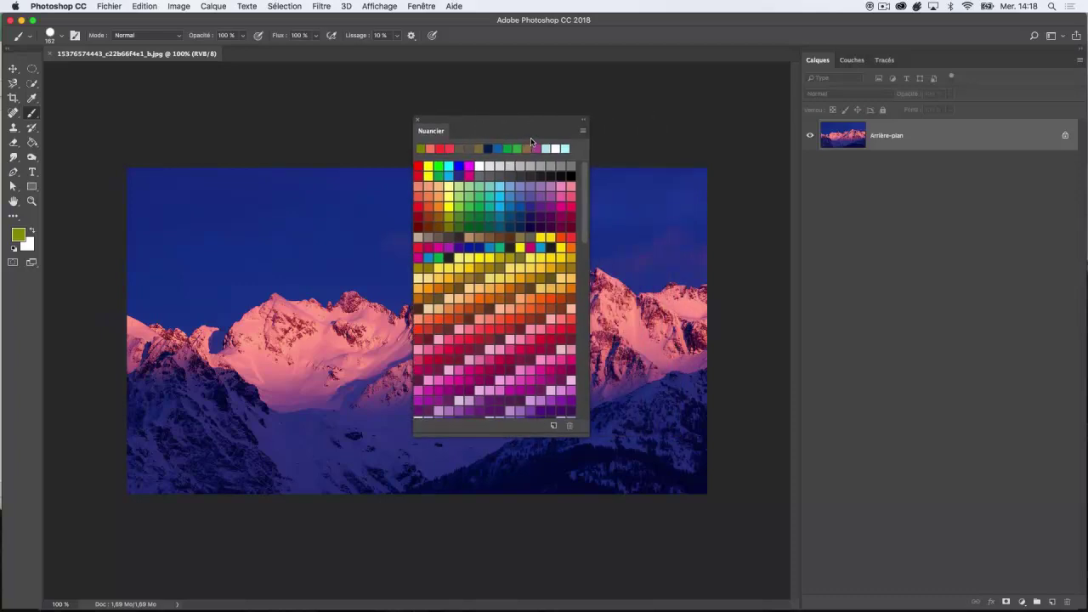
drag(524, 121, 508, 121)
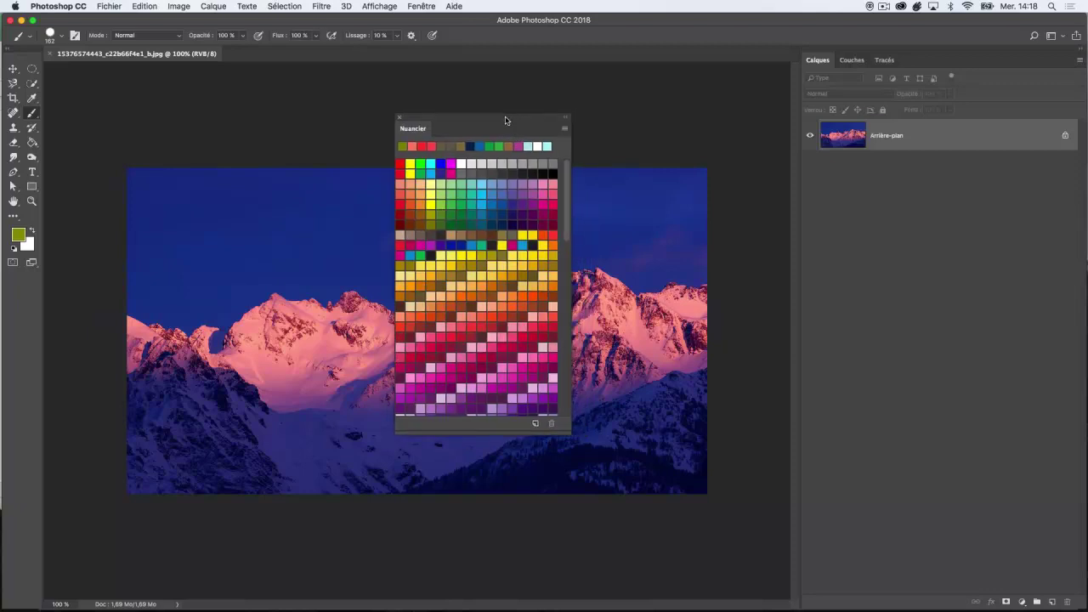